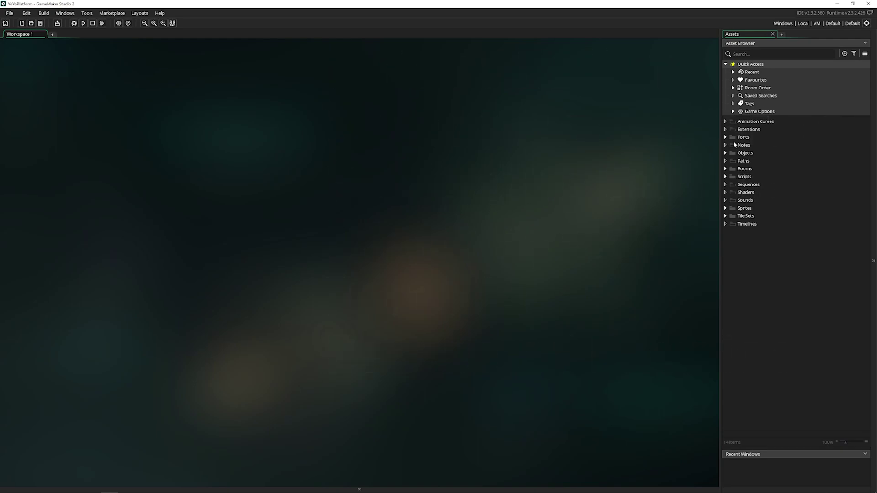
Step: Expand the Objects folder in the Asset Browser and select oGhost, then oPlayer
click(725, 154)
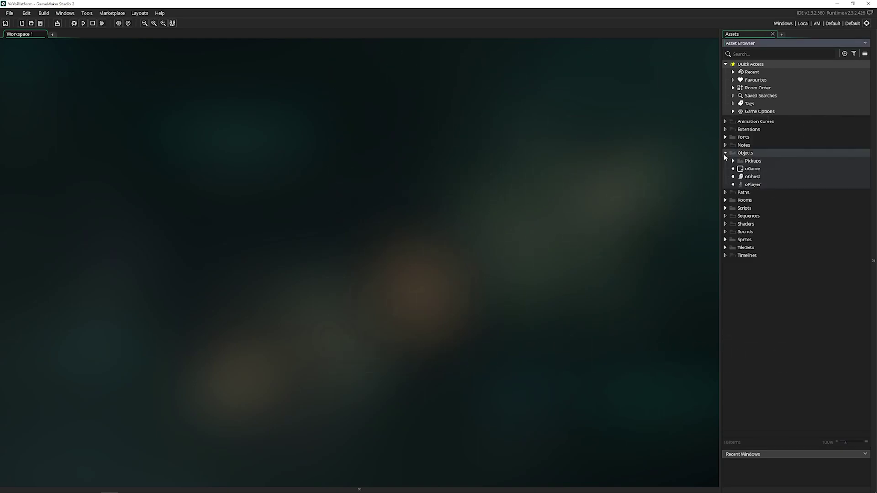
click(765, 177)
click(773, 187)
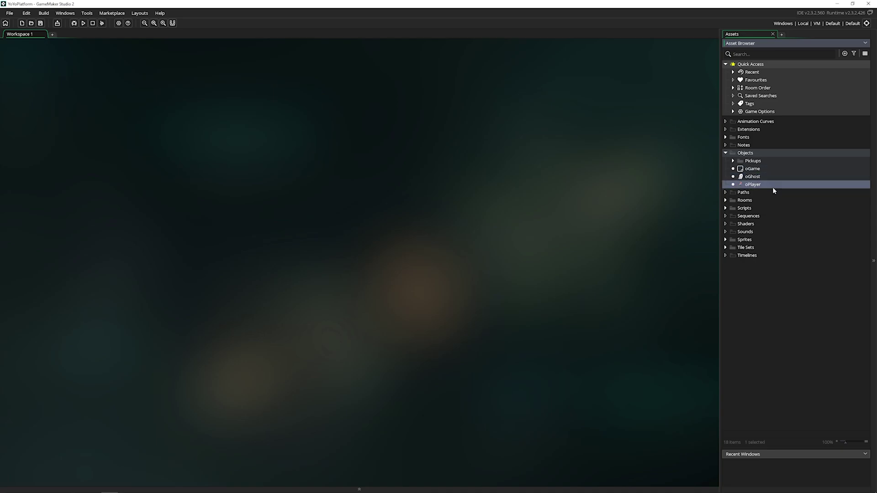
Step: Open oGhost in the object editor, focus its Events list and Name field, then expand Sprites
double_click(761, 177)
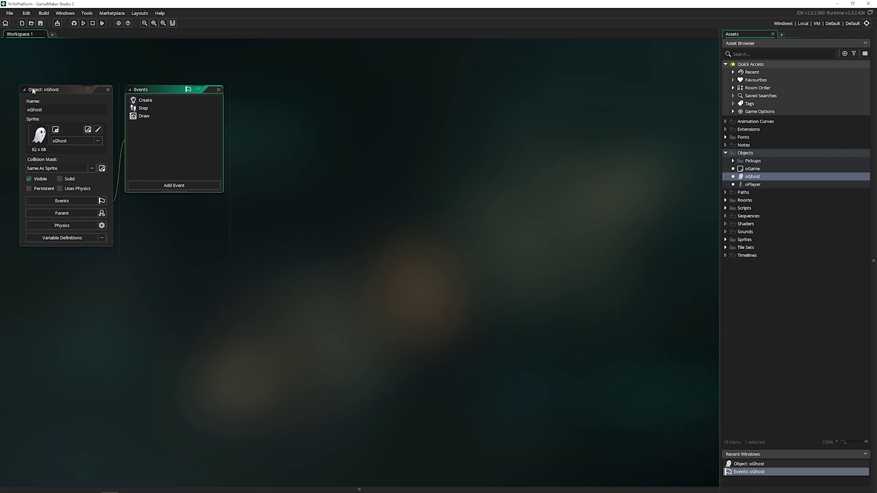
click(46, 90)
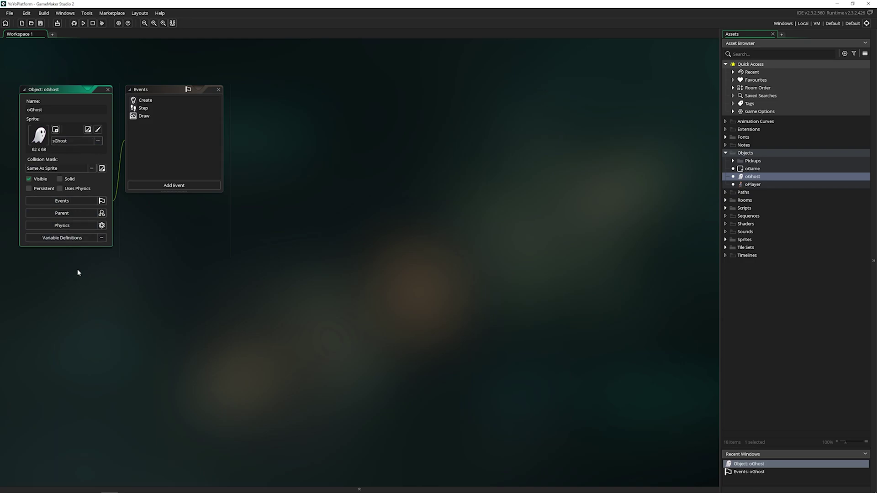
click(156, 92)
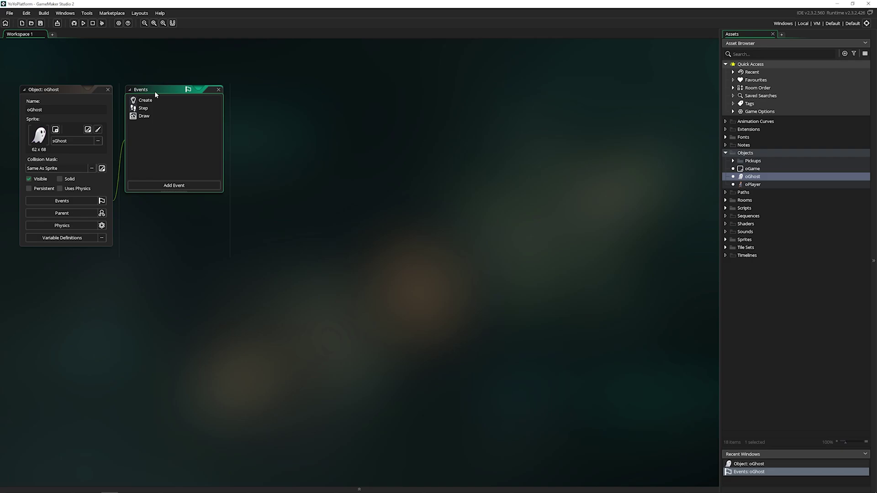
click(61, 90)
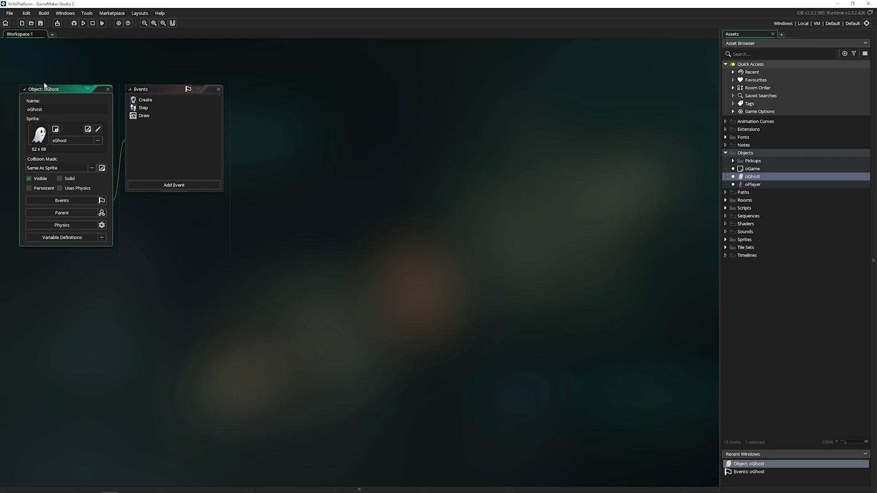
click(51, 110)
click(726, 240)
Step: Expand the Enemy sprite group to select sGhost, then reselect oGhost and bring up its context menu
click(734, 256)
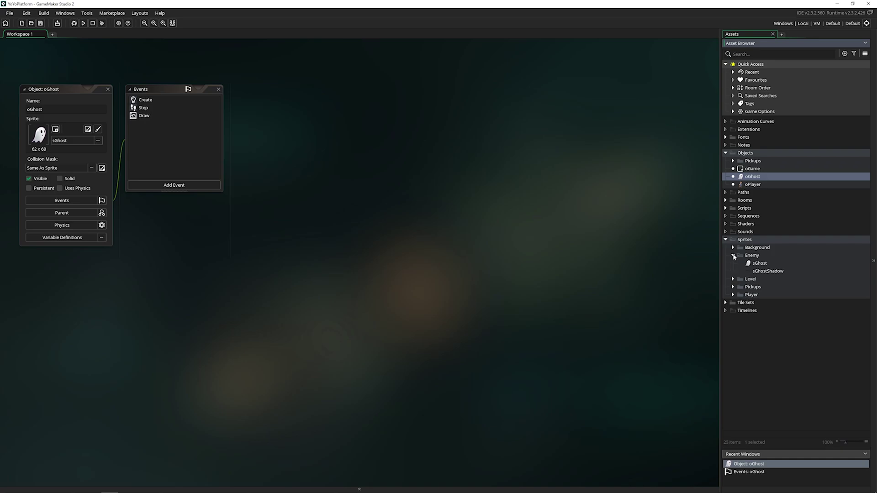
click(772, 264)
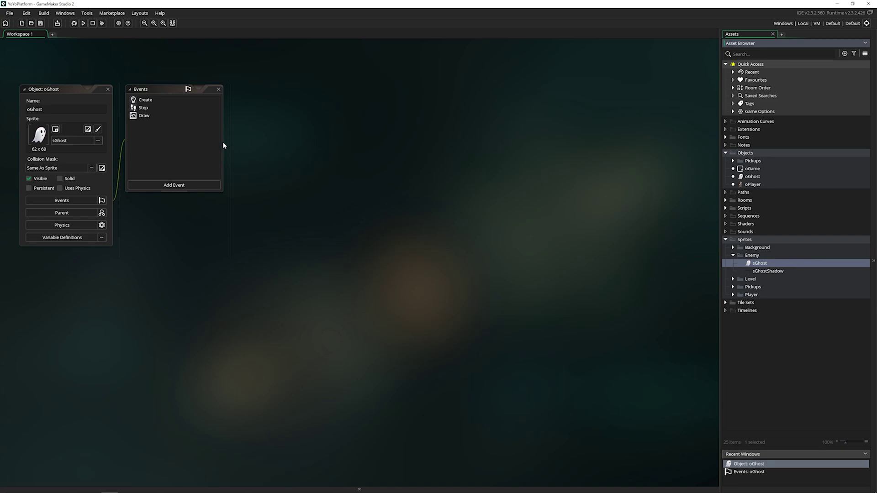
click(78, 110)
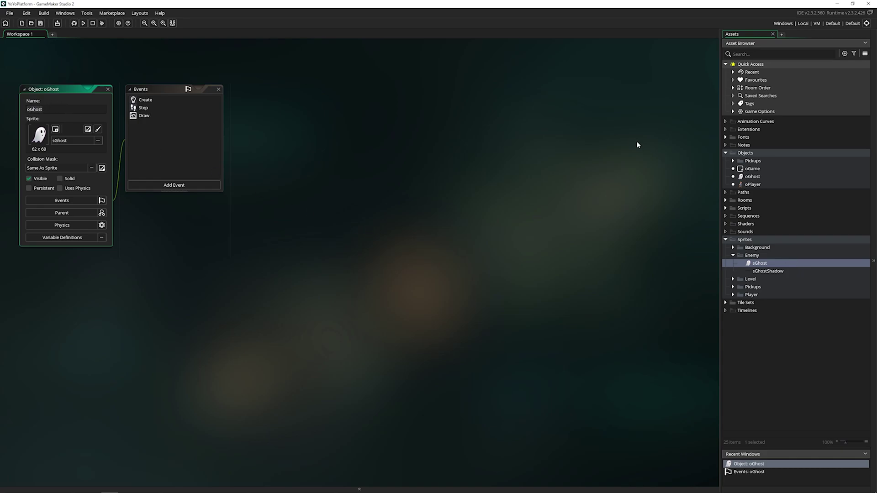
click(754, 176)
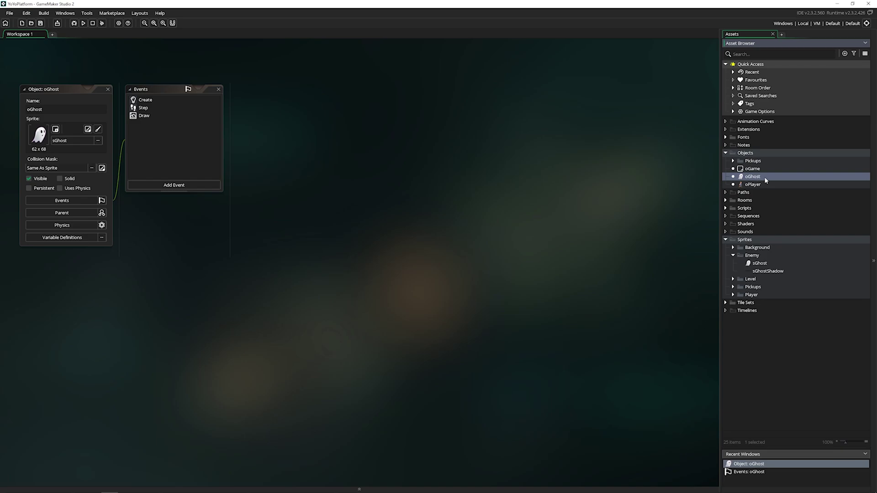
right_click(765, 179)
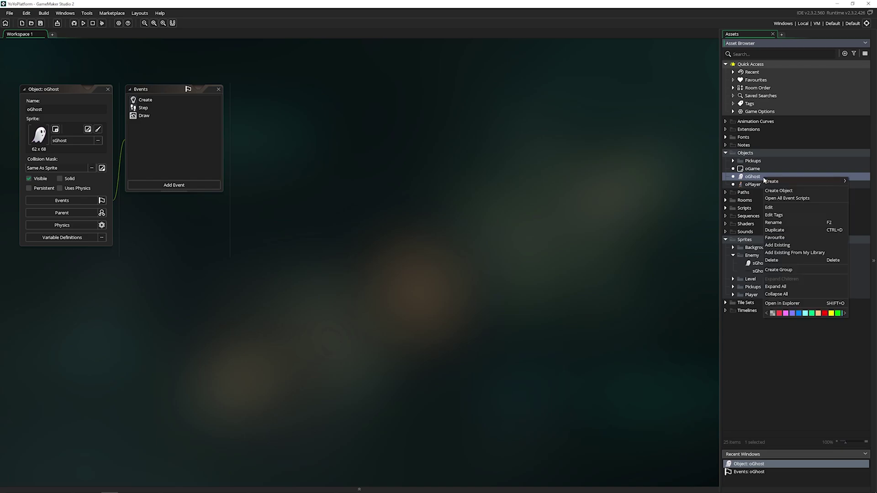
click(812, 224)
click(59, 111)
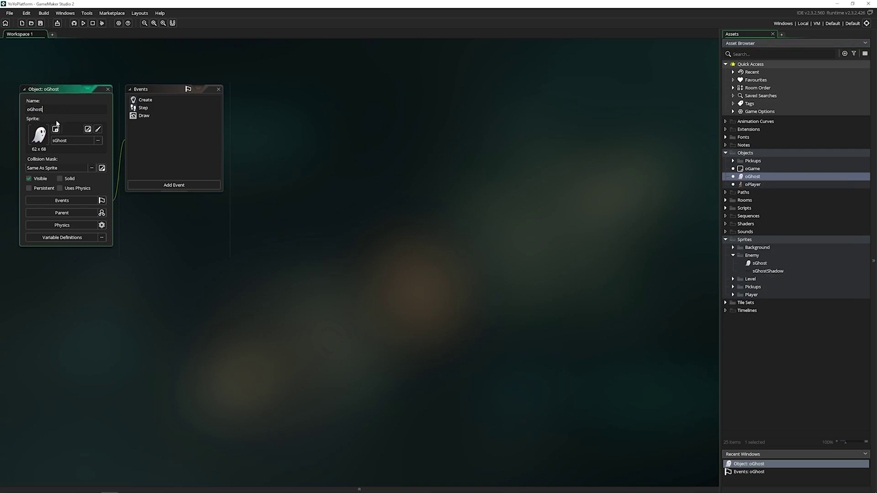
click(85, 141)
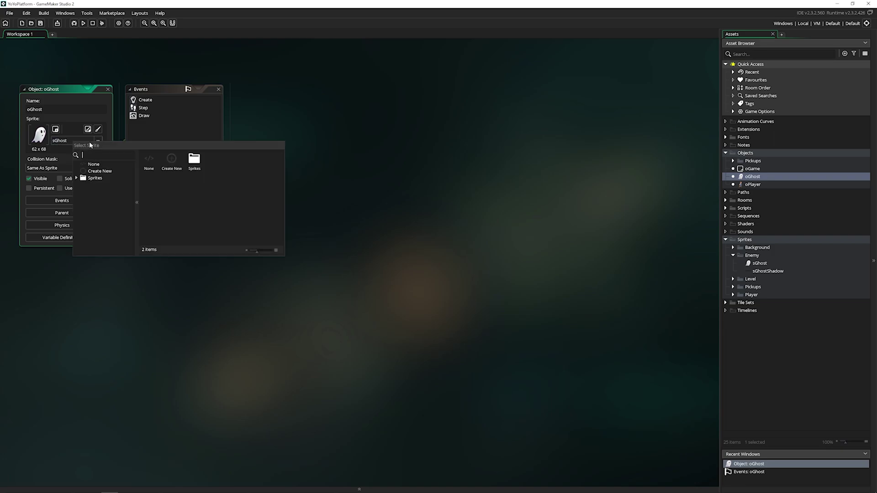
double_click(198, 159)
double_click(221, 161)
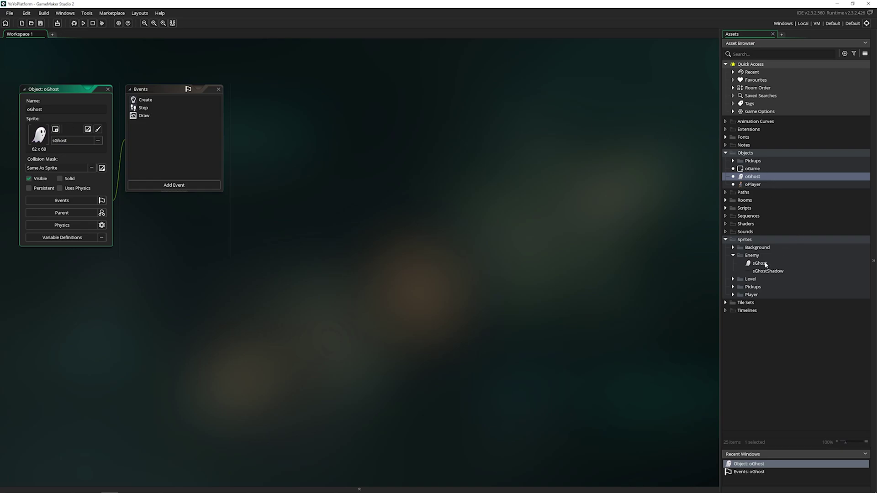
drag(766, 265, 73, 137)
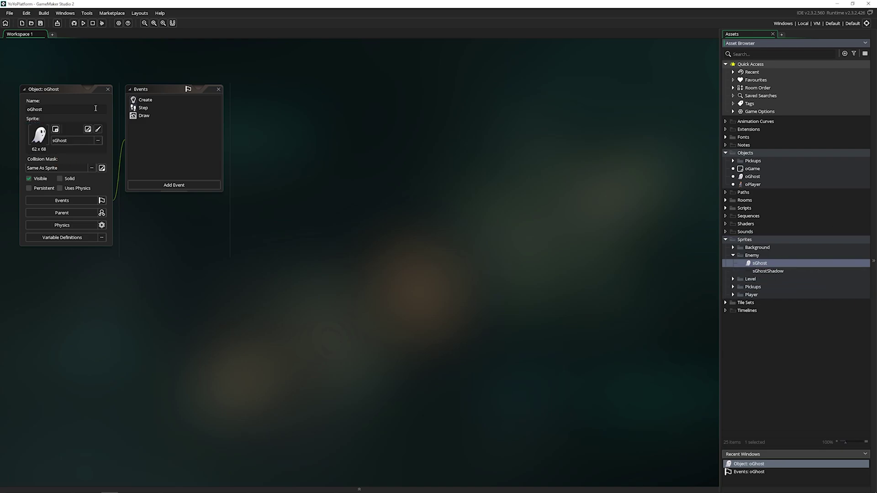
click(73, 93)
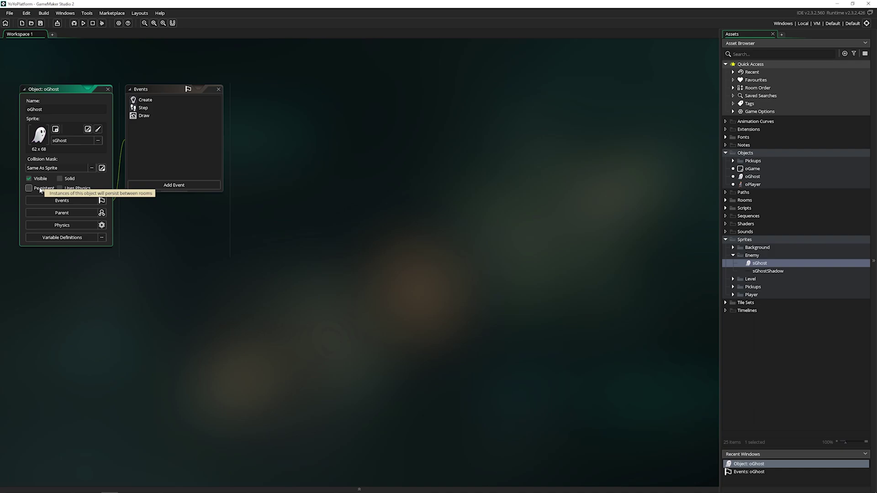
click(748, 169)
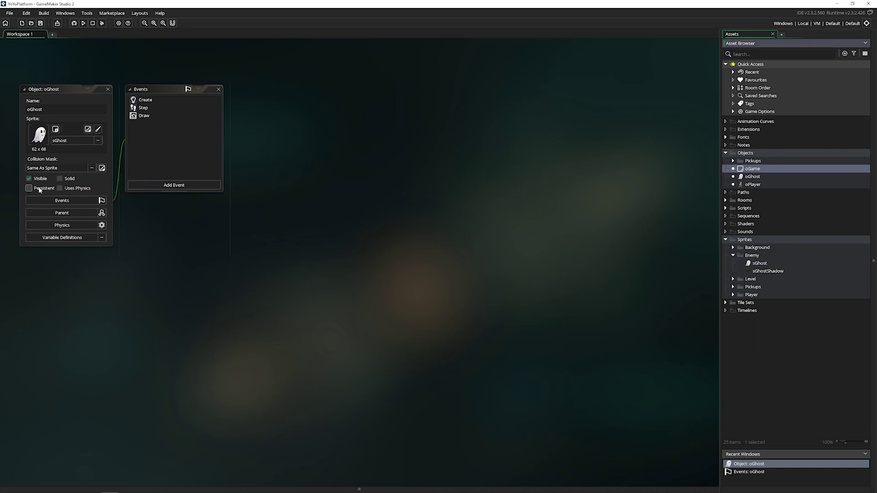
click(725, 200)
Step: Open the rGrass room in its own tab and widen the room view
click(752, 216)
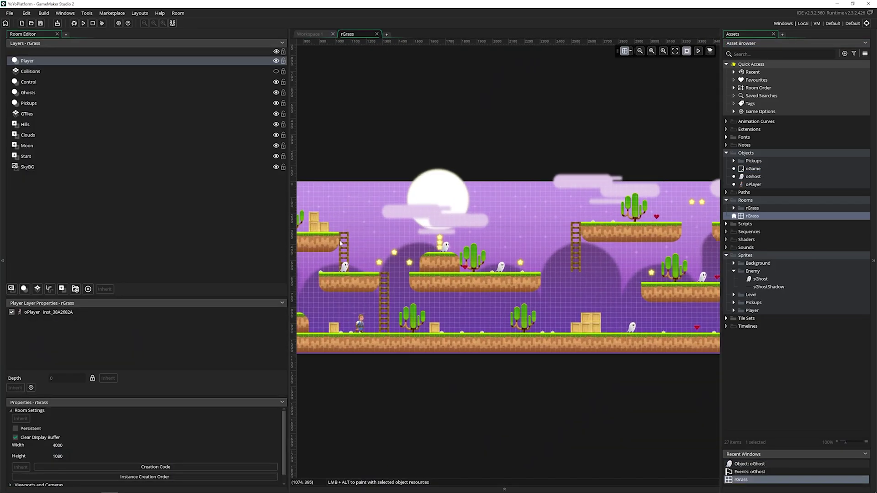
drag(290, 211, 160, 204)
middle_drag(512, 312, 418, 285)
Step: Return to Workspace 1, collapse the Room Editor dock, and tick Uses Physics for oGhost
click(180, 35)
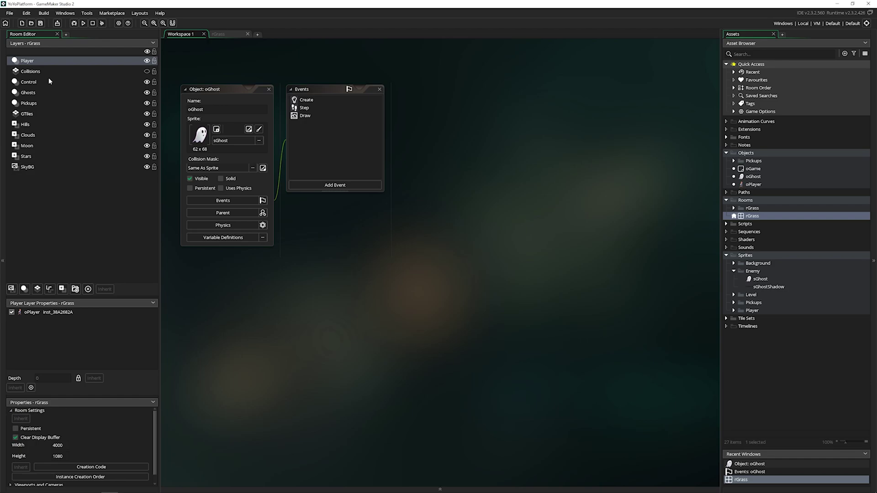
click(5, 85)
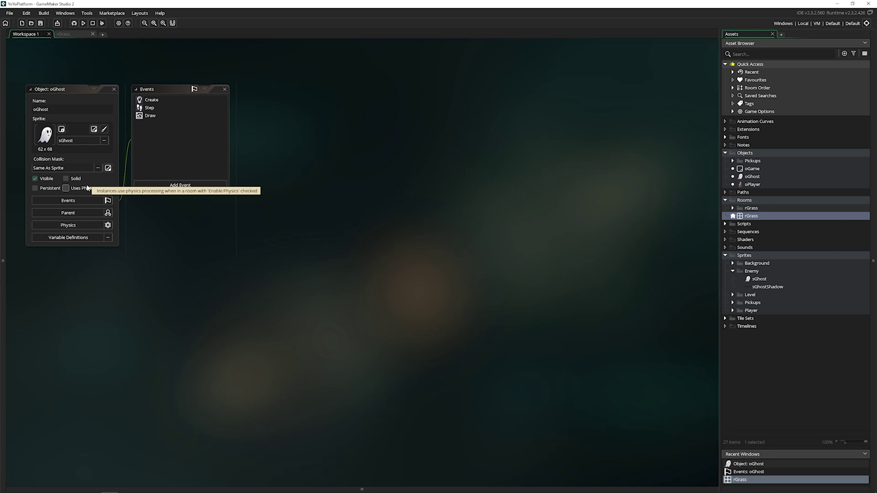
click(87, 188)
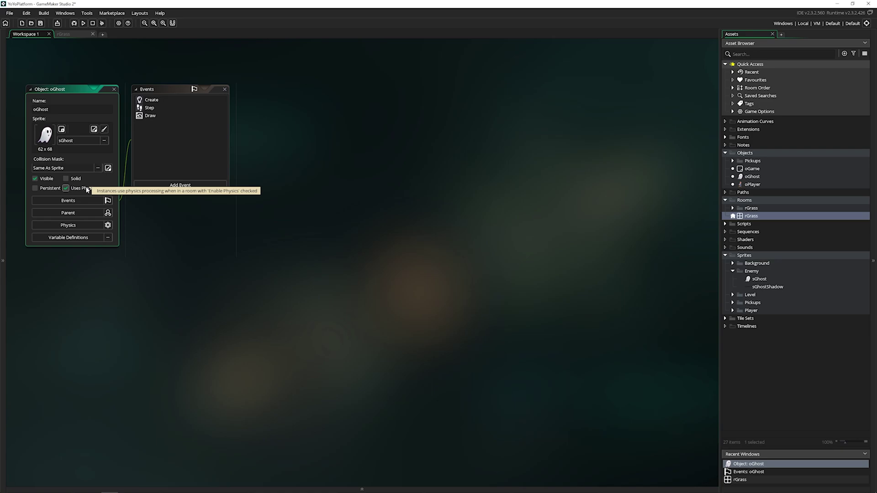
Step: Open oGhost's Physics properties and its collision shape editor showing a 62 x 68 box
click(81, 224)
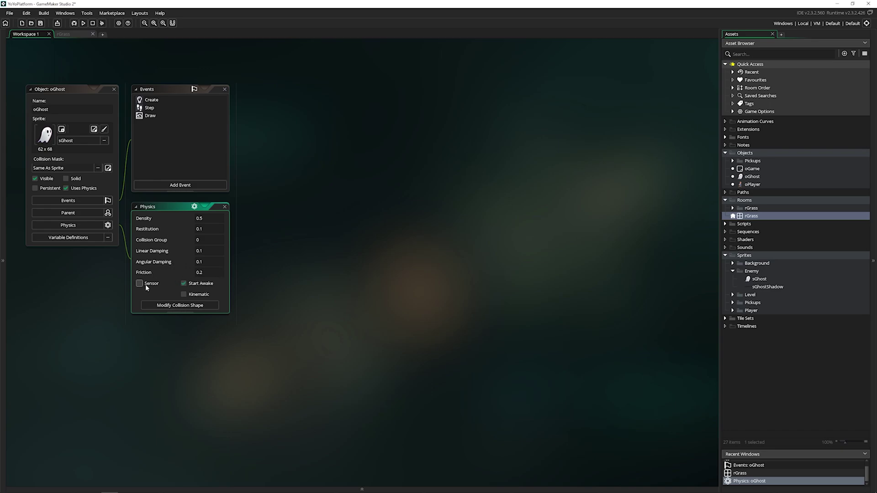
click(183, 305)
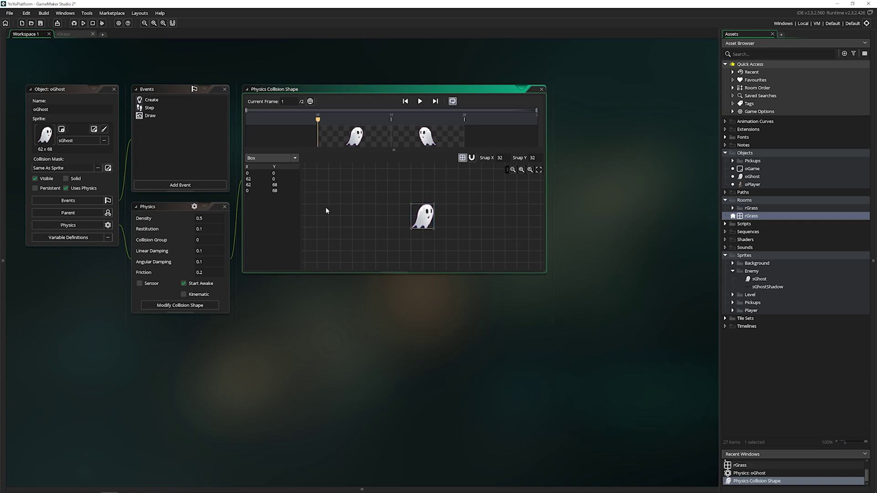
Step: Close the Physics Collision Shape window and then the Physics properties panel
click(542, 89)
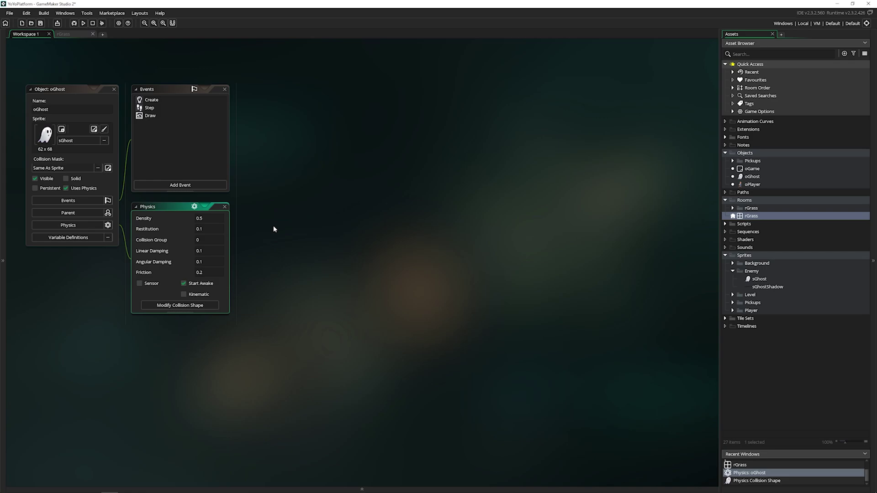
click(226, 207)
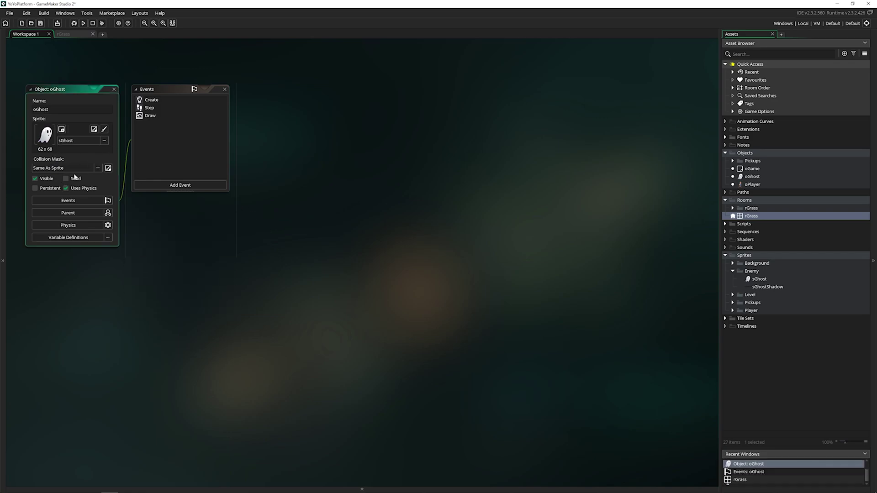
Step: Untick Uses Physics for oGhost and bring up its Create event code
click(84, 190)
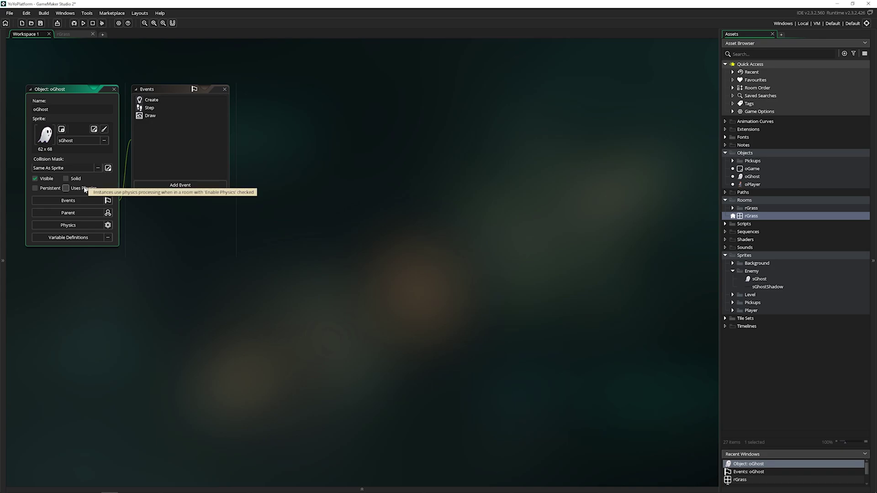
click(95, 202)
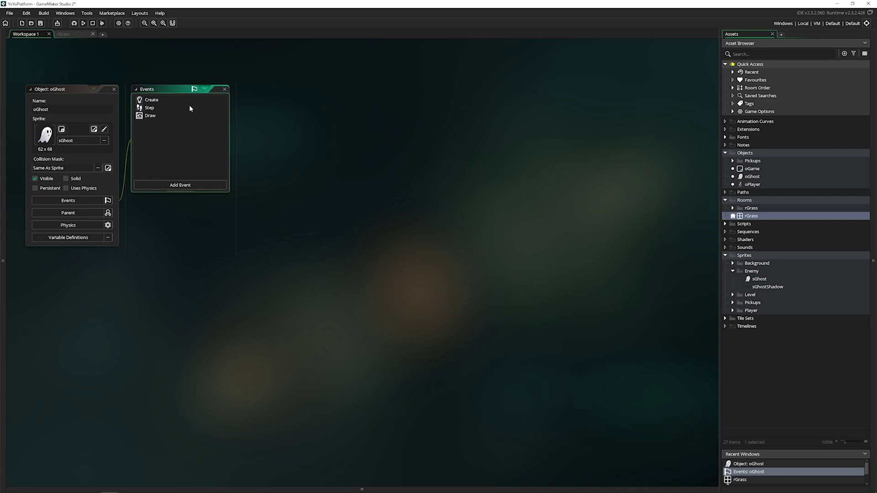
click(178, 96)
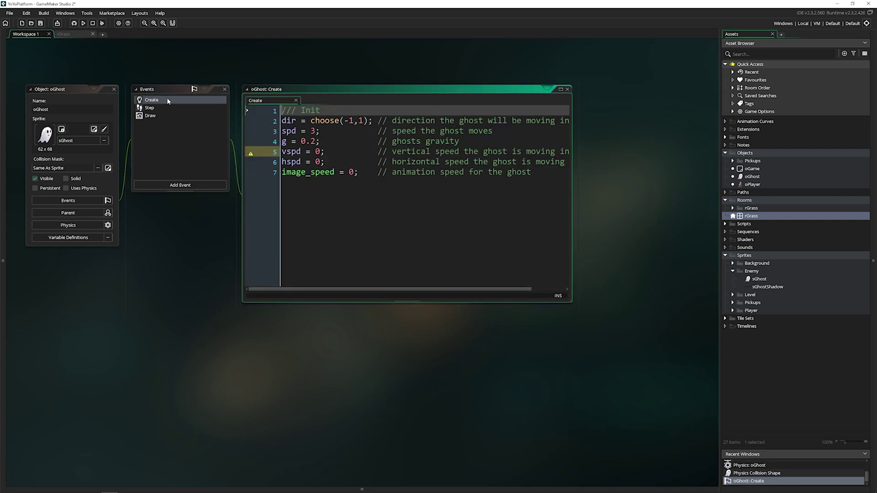
Step: Enlarge the Create code editor and highlight the Init comments and code lines 2–7
drag(575, 303, 676, 324)
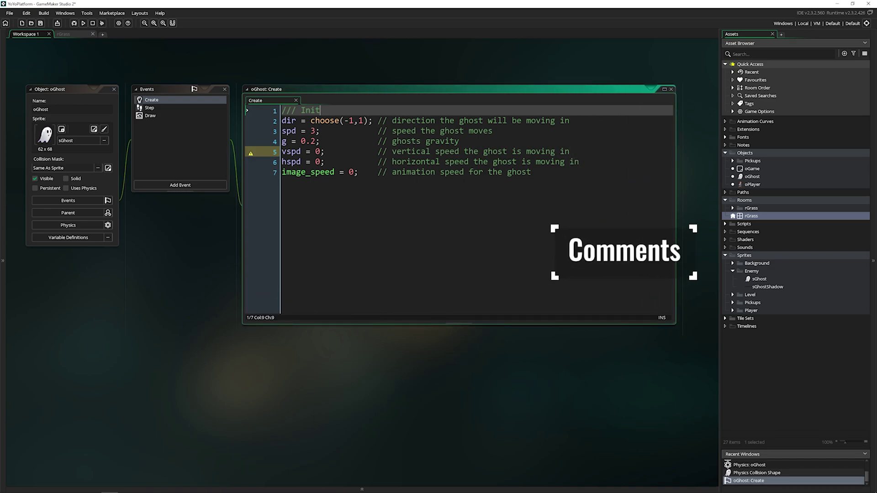
drag(377, 120, 564, 174)
click(563, 175)
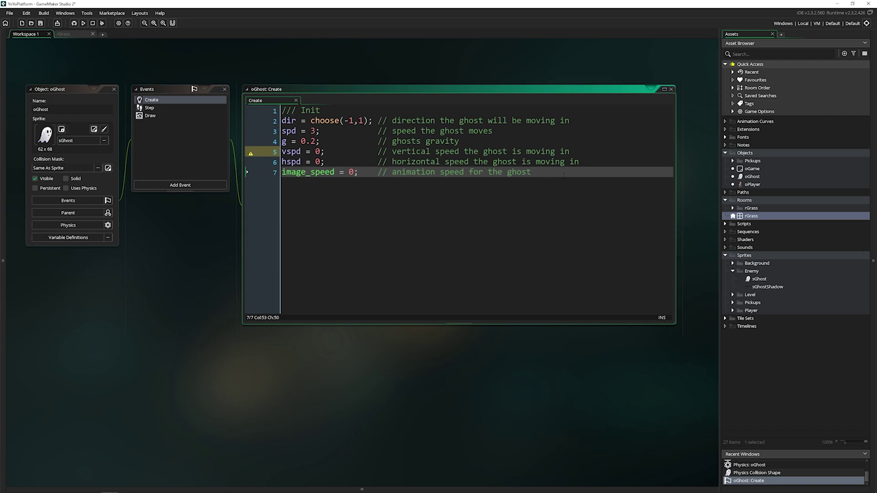
drag(359, 172, 282, 121)
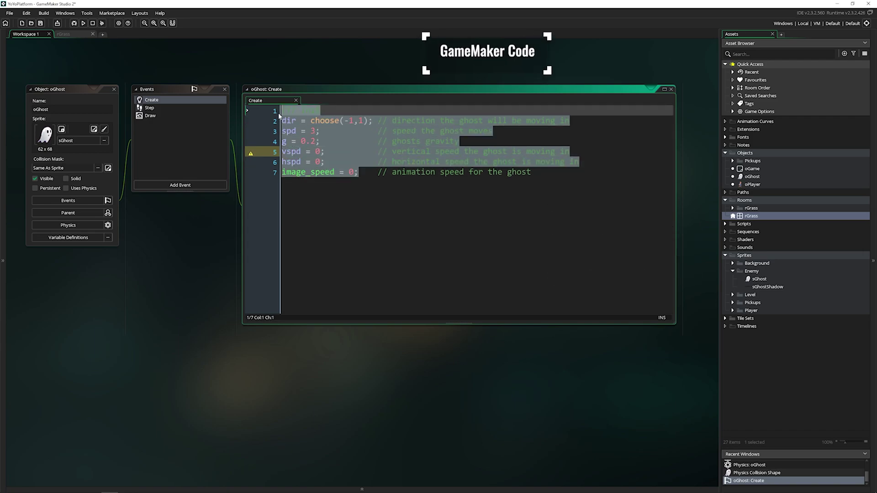
click(546, 174)
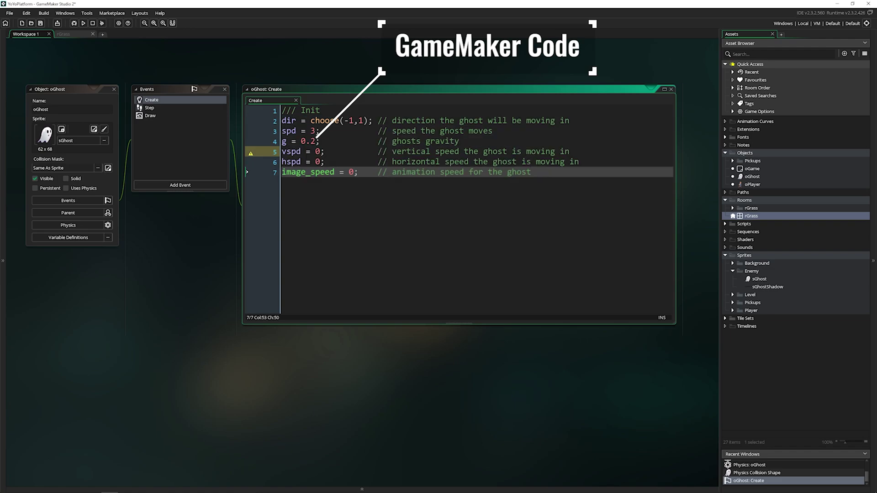
Step: Point out the dir, spd, g and image_speed variable lines in the Create code
click(297, 121)
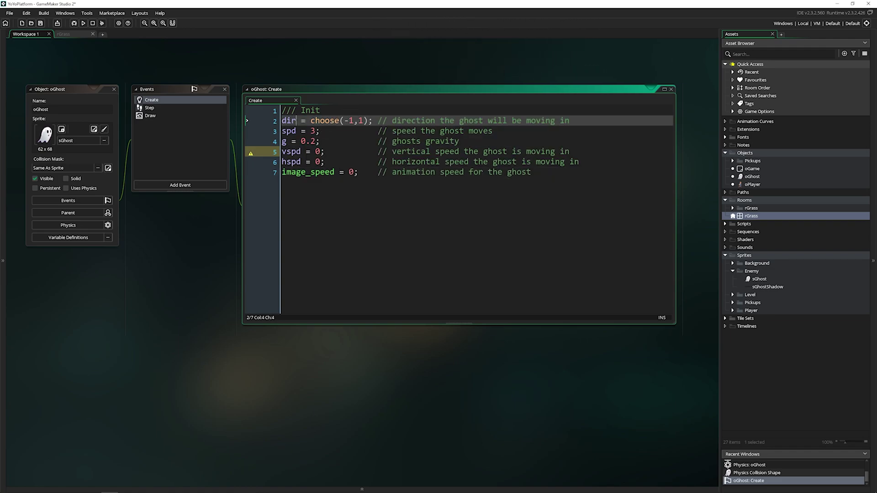
click(285, 131)
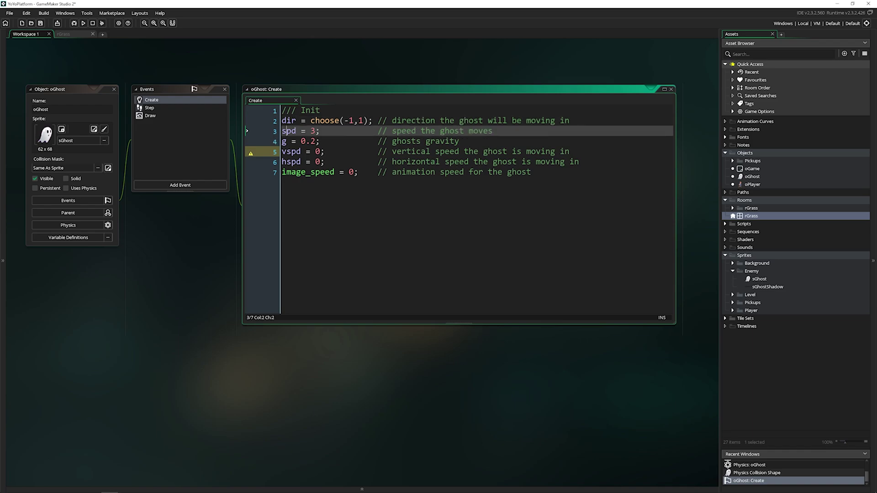
click(282, 141)
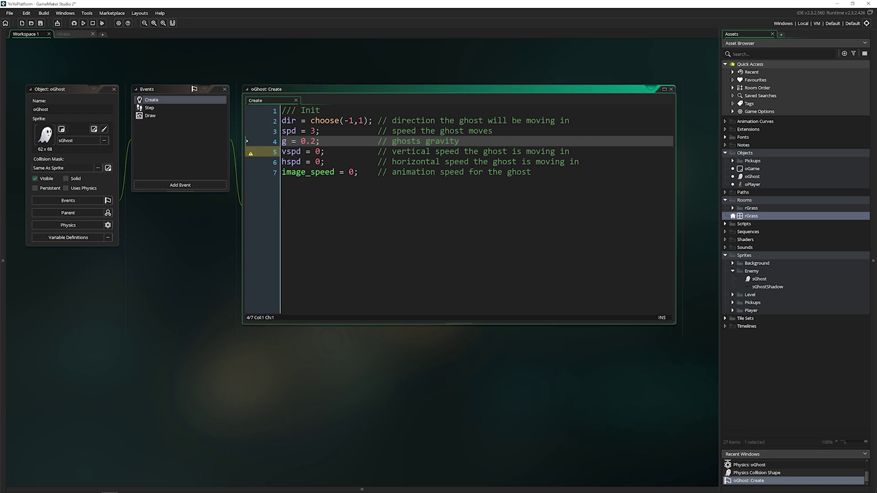
click(283, 120)
click(282, 131)
click(285, 141)
click(282, 152)
click(283, 172)
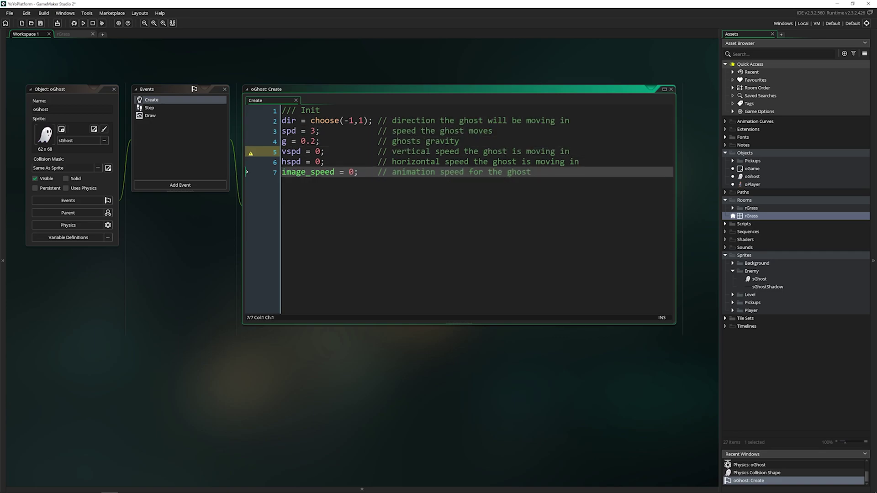
click(287, 175)
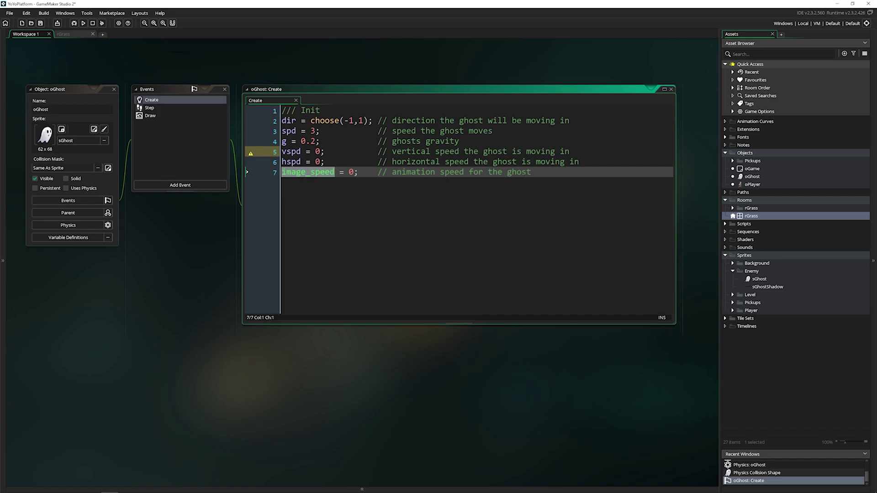
click(544, 172)
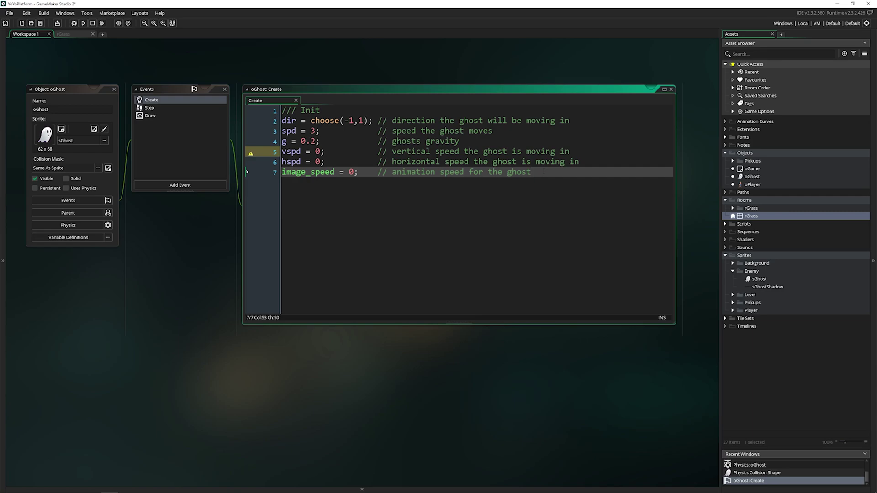
Step: Move along the image_speed line, select the Step event, and press F5 to save and run the game
key(Home)
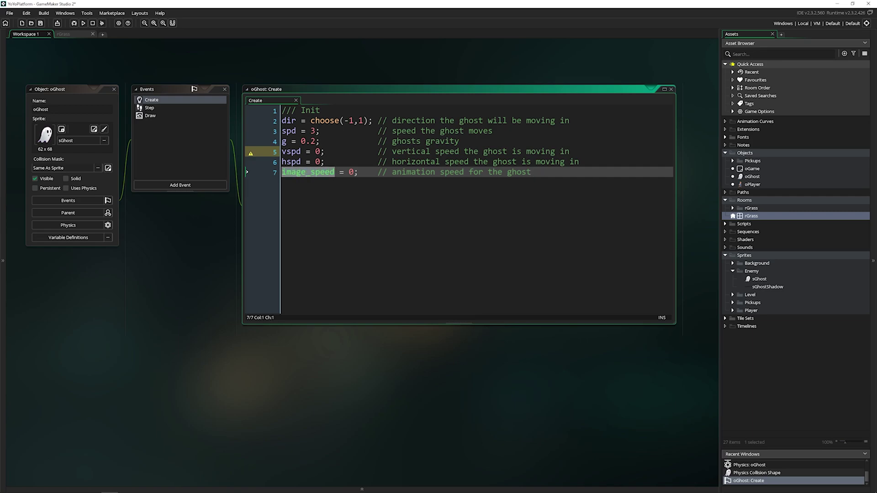
key(End)
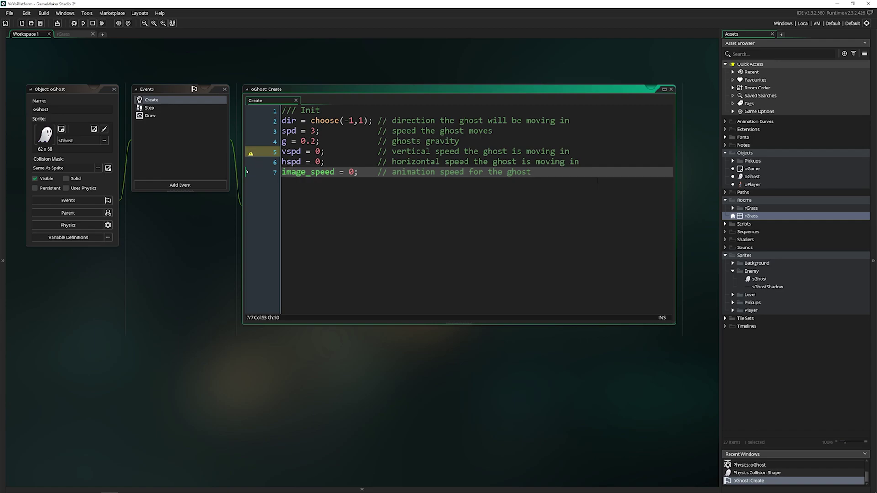
click(157, 108)
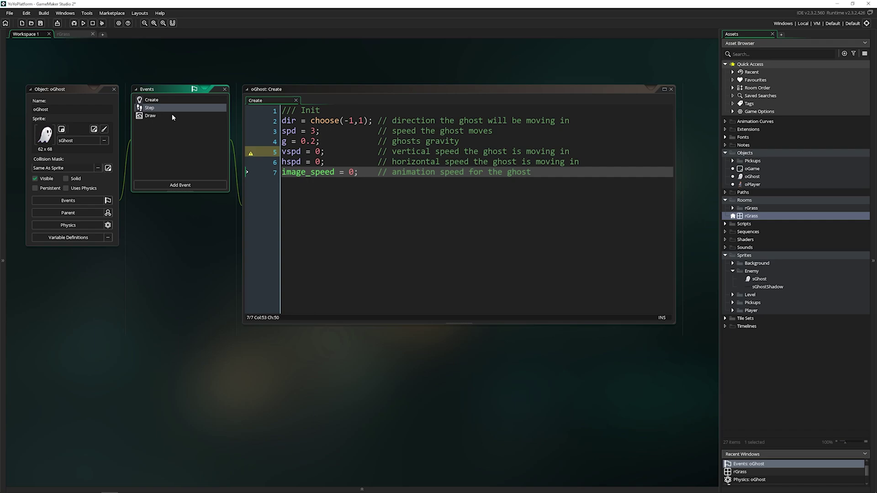
key(F5)
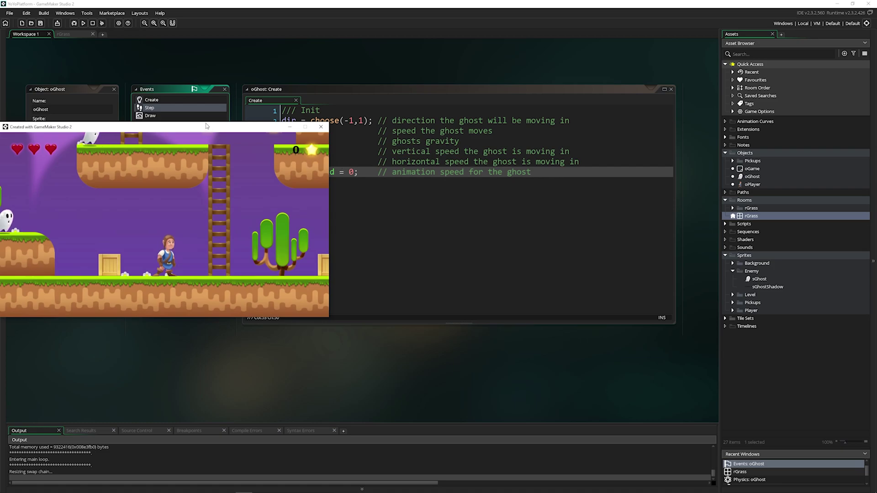
Step: Drag the running game window toward the screen centre, watch the ghosts, then close the game
drag(214, 132, 411, 181)
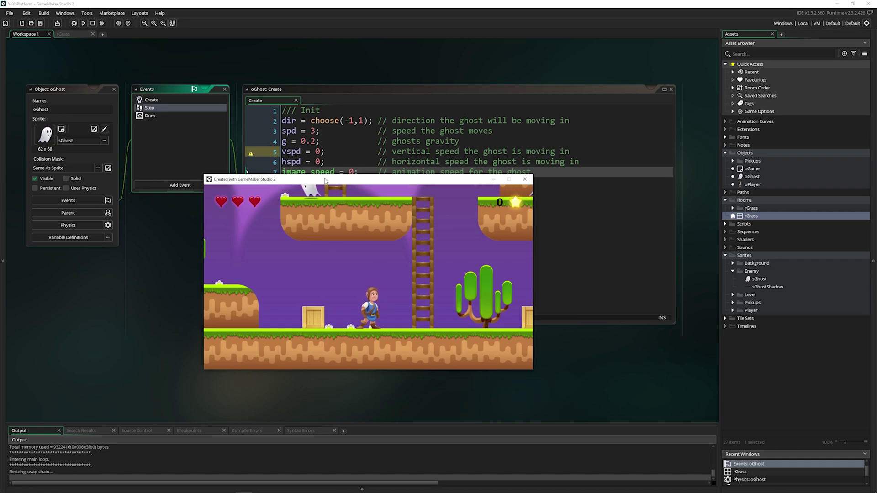
drag(325, 179, 323, 198)
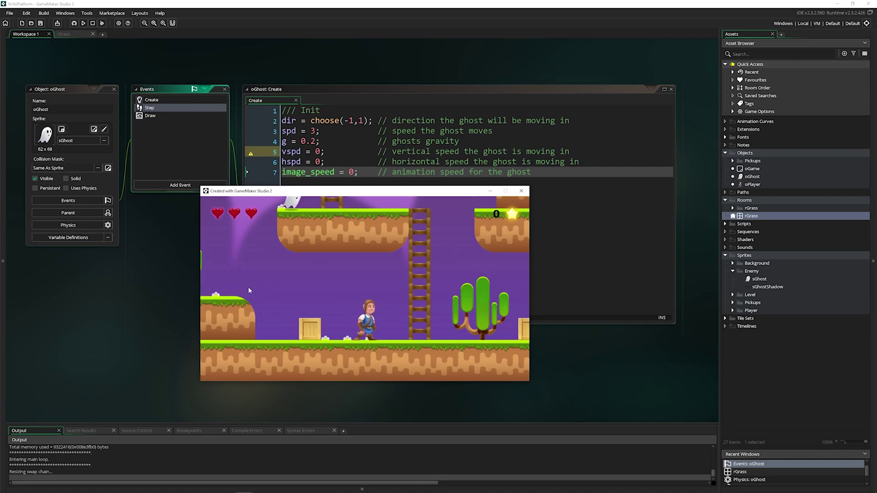
click(522, 191)
Step: Highlight lines 3–7 of the Create code, then show oGhost's Step code calling scrProcessGhosts()
drag(358, 173, 275, 121)
click(359, 173)
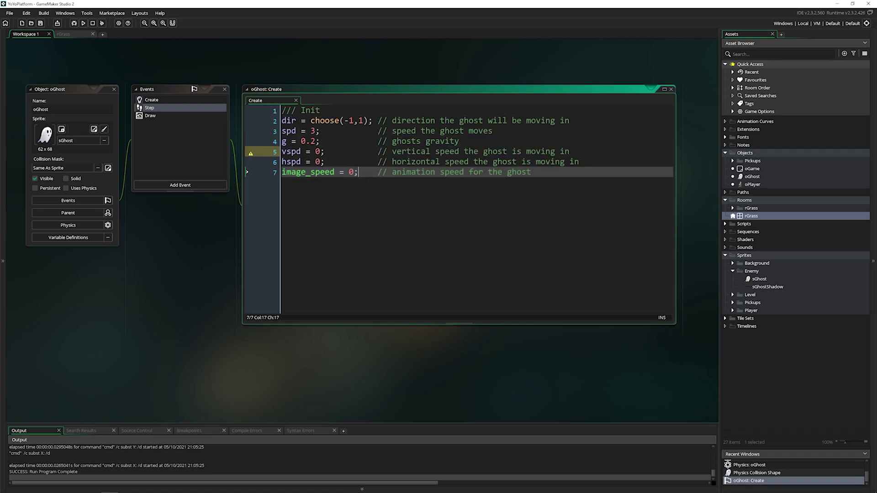
click(218, 113)
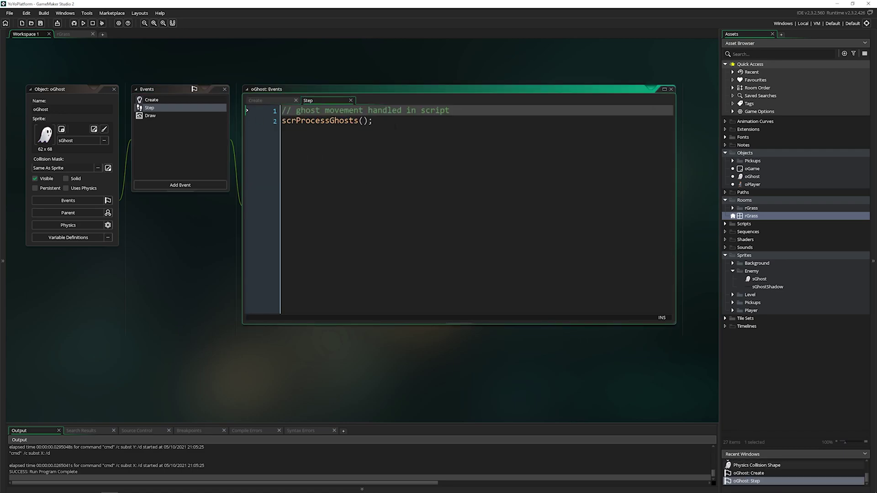
Step: Highlight the scrProcessGhosts(); line, then open the Draw code and click its sGhostShadow line
click(339, 120)
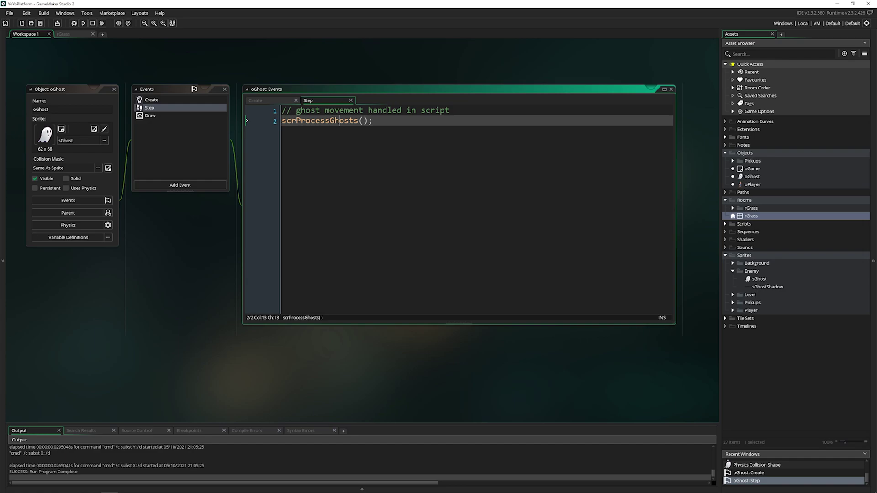
drag(413, 120, 281, 121)
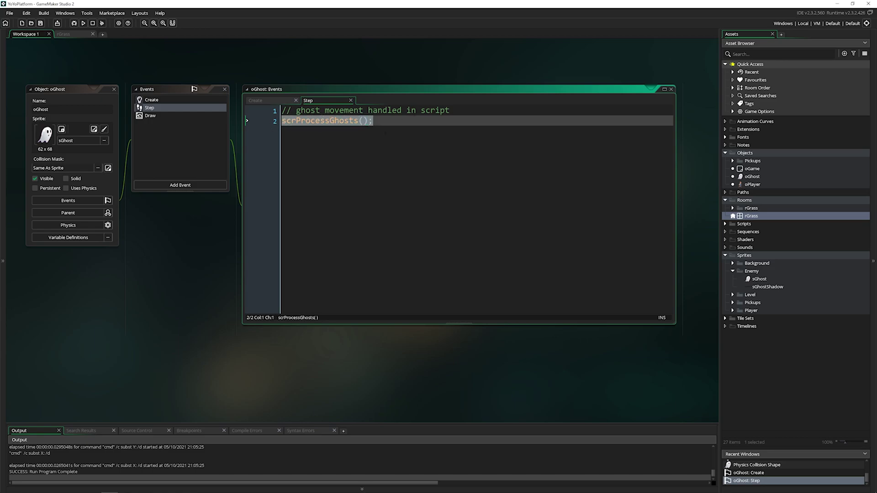
click(396, 124)
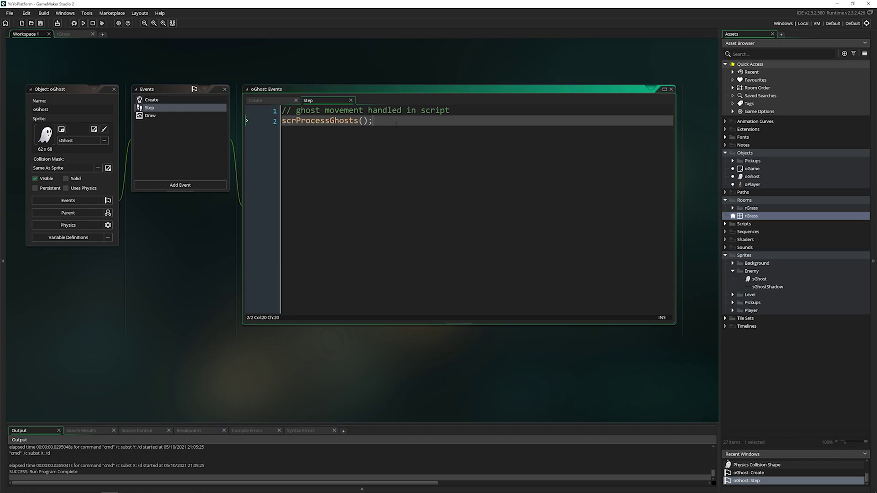
key(shift+Left)
key(shift+Left)
key(shift+Left)
key(shift+Left)
key(shift+Left)
key(shift+Left)
key(shift+Left)
key(shift+Left)
key(shift+Left)
key(shift+Left)
key(shift+Left)
key(shift+Left)
key(shift+Left)
key(shift+Left)
key(shift+Left)
key(shift+Left)
key(shift+Left)
key(shift+Left)
key(shift+Left)
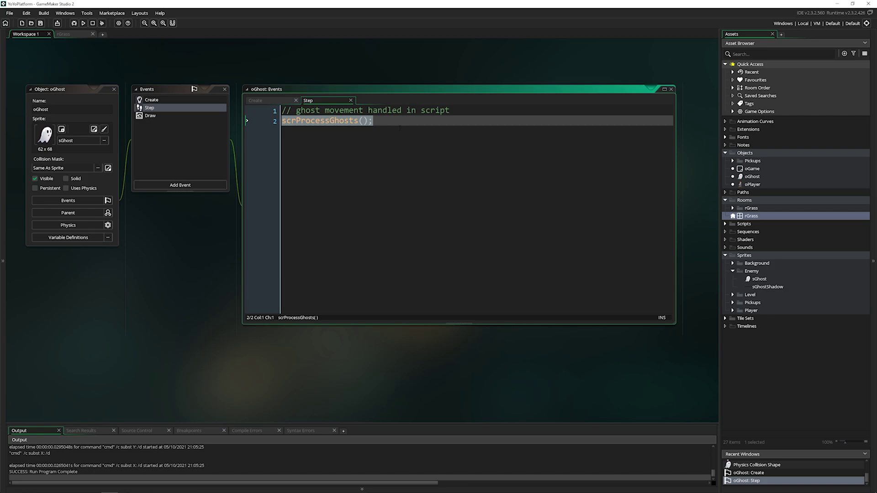
click(148, 116)
click(640, 141)
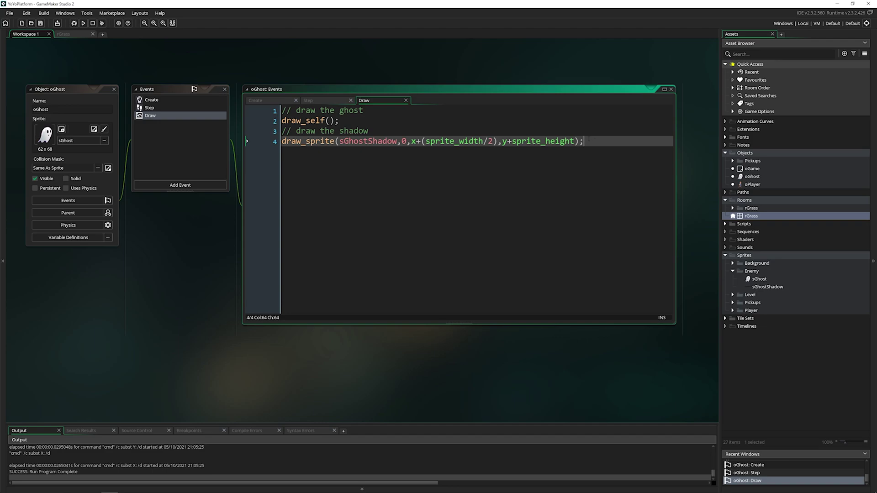
drag(339, 121, 282, 121)
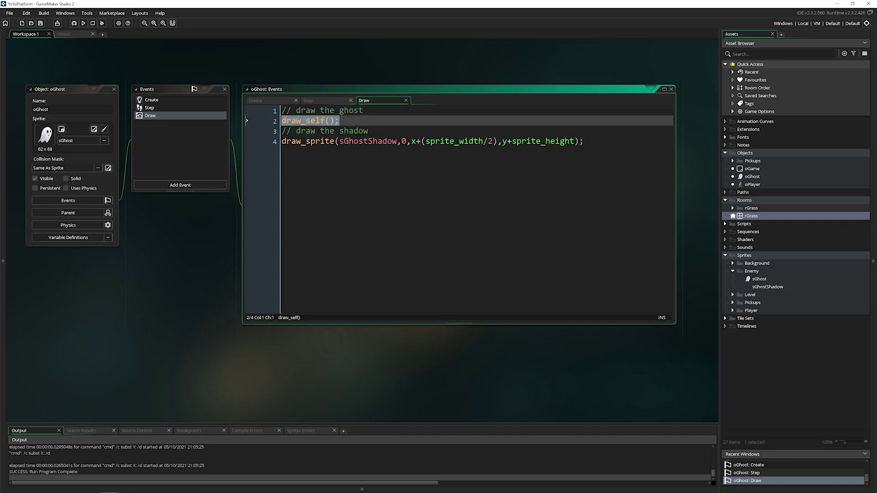
click(368, 140)
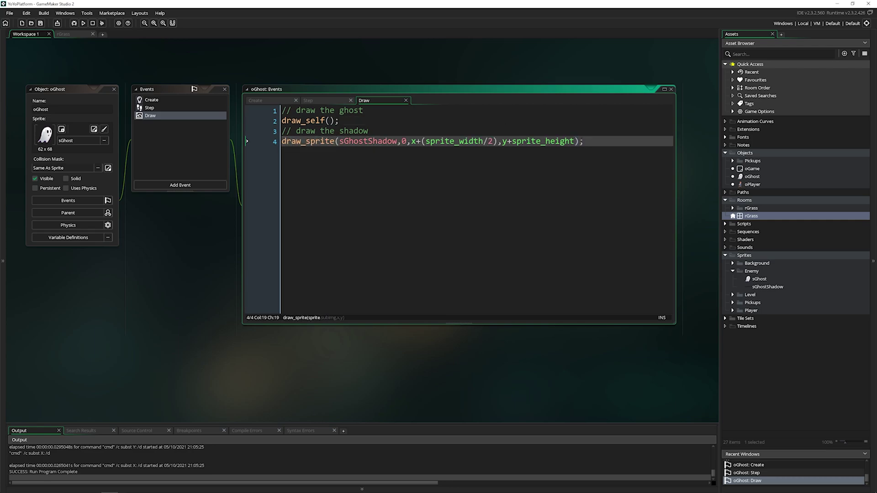
mouse_move(368, 131)
mouse_down()
mouse_move(281, 131)
mouse_move(365, 111)
mouse_up()
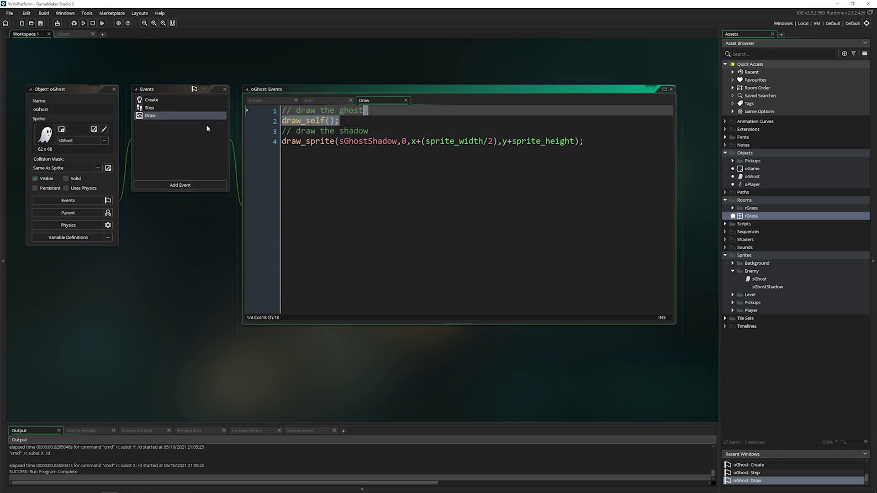
click(211, 123)
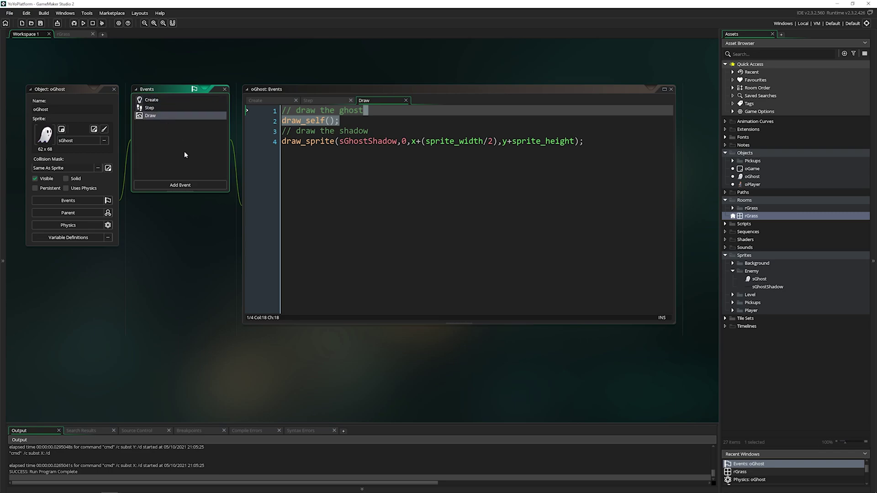
click(167, 185)
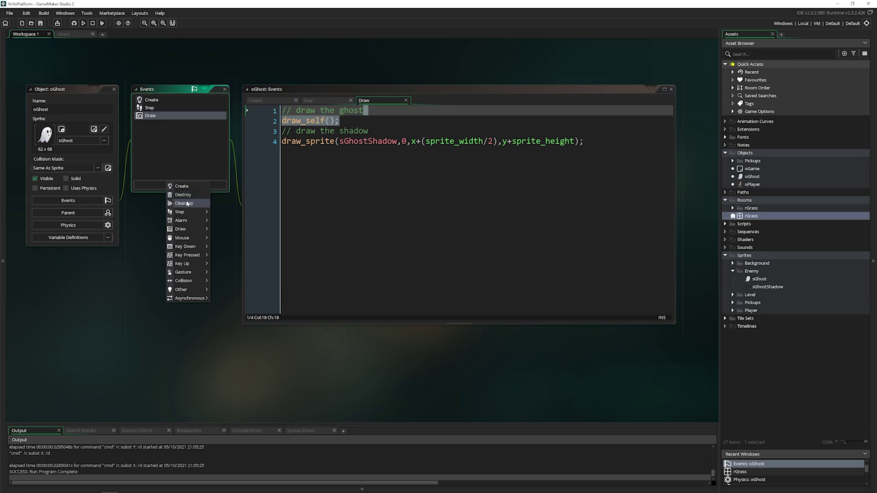
mouse_move(199, 254)
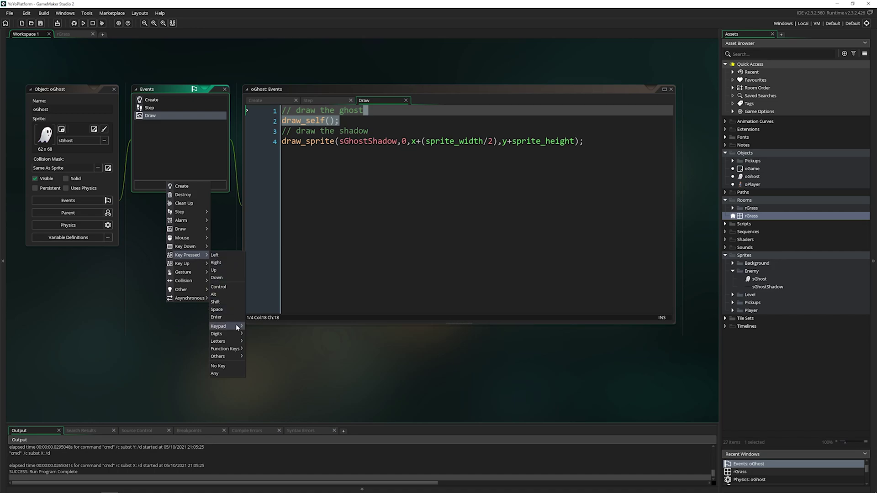
mouse_move(235, 325)
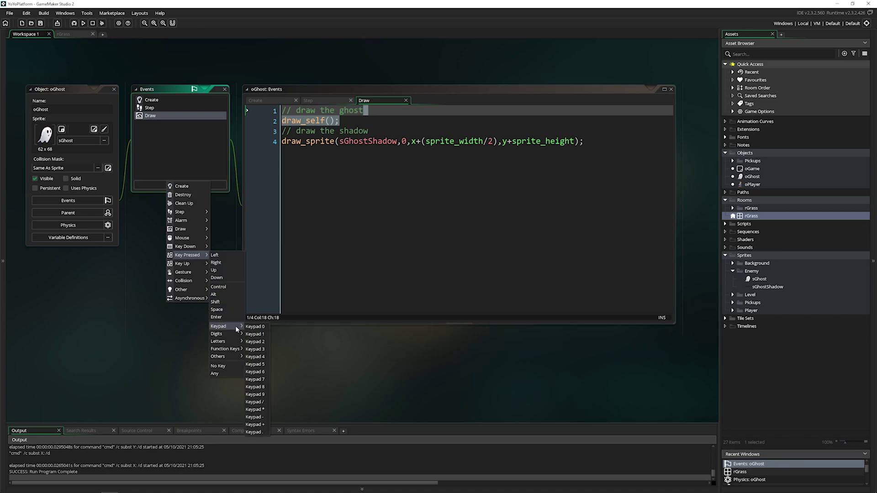
mouse_move(192, 268)
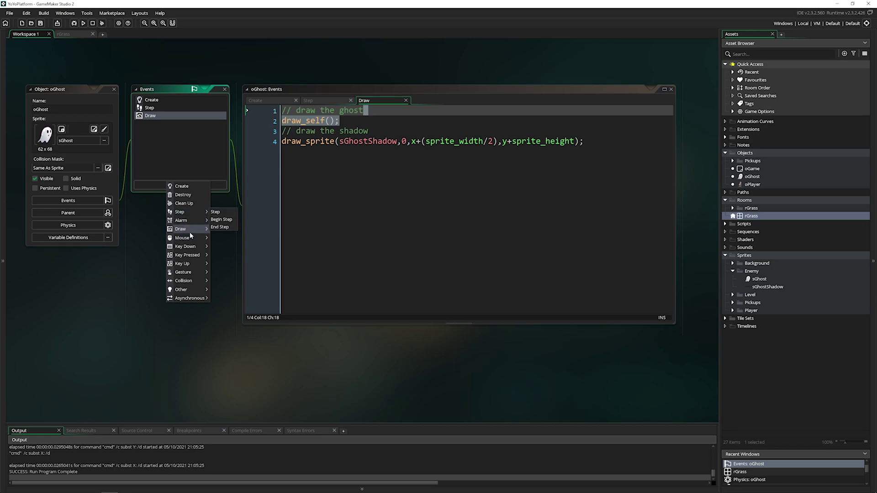
click(200, 150)
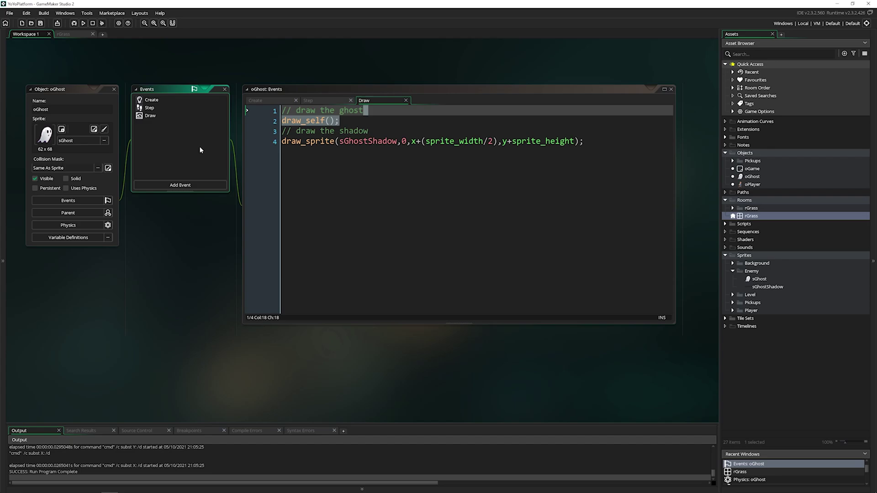
click(758, 176)
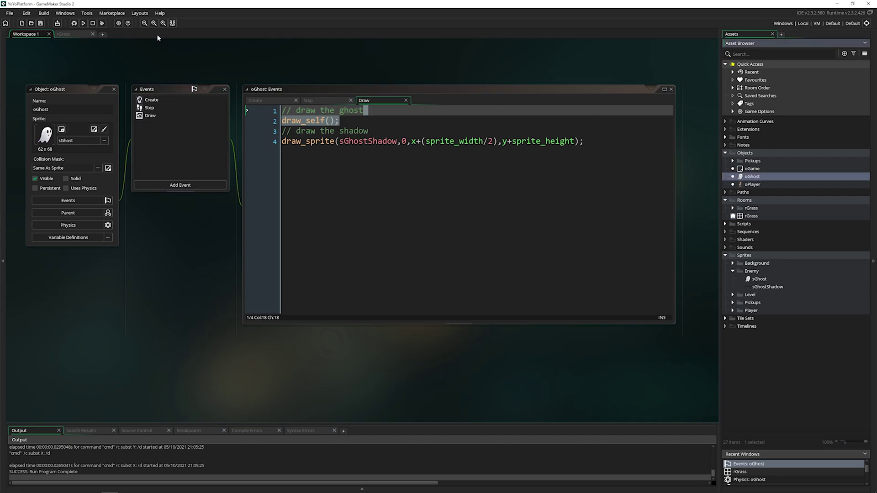
Step: In the rGrass room's Ghosts layer, select the ghost instance beside the lower cactus
click(62, 35)
ctrl+scroll(319, 243, up, 4)
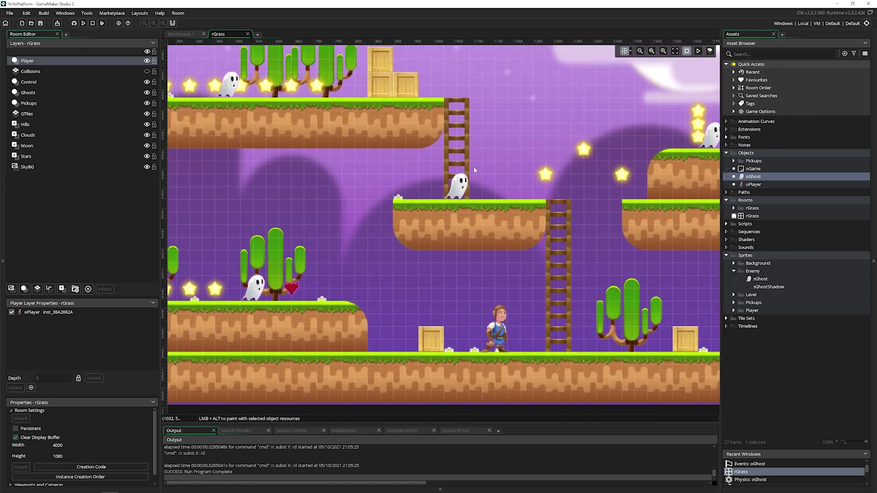
click(56, 93)
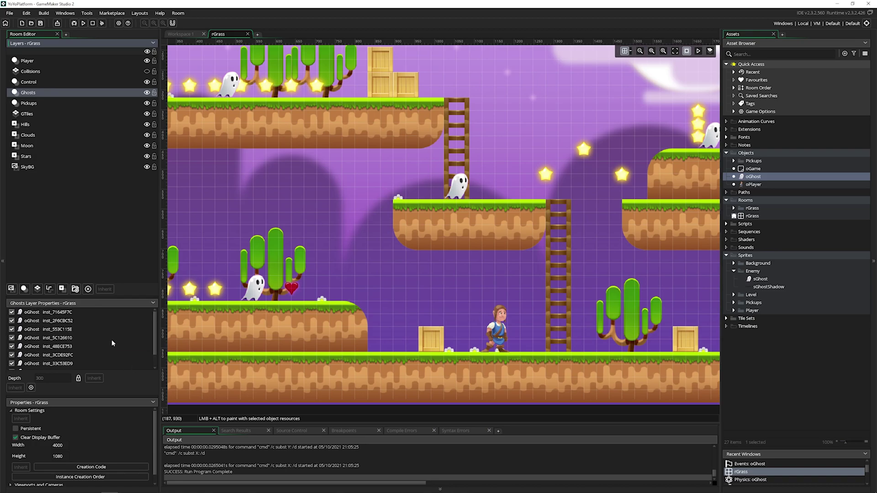
click(84, 313)
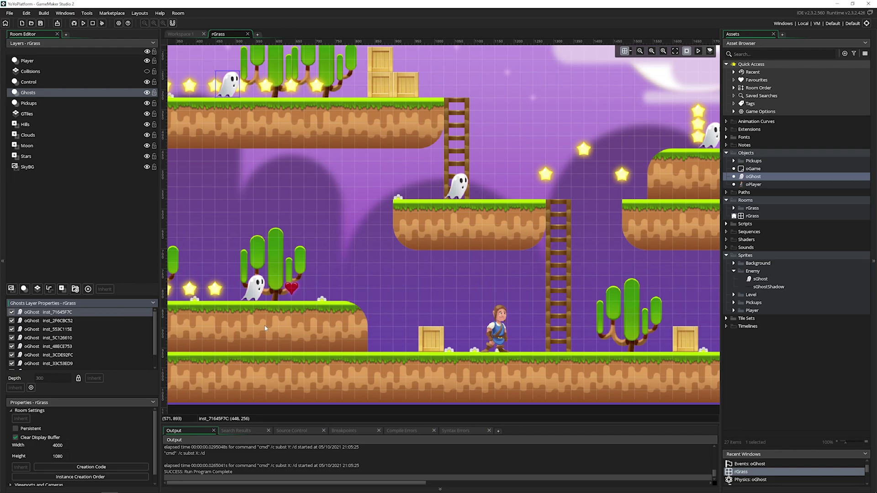
click(254, 287)
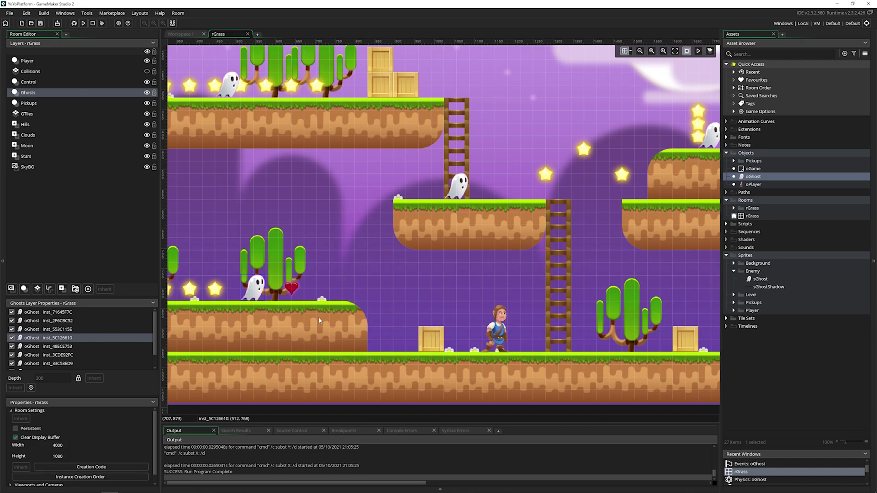
Step: Pan and zoom the room view toward the right side of the level
click(759, 179)
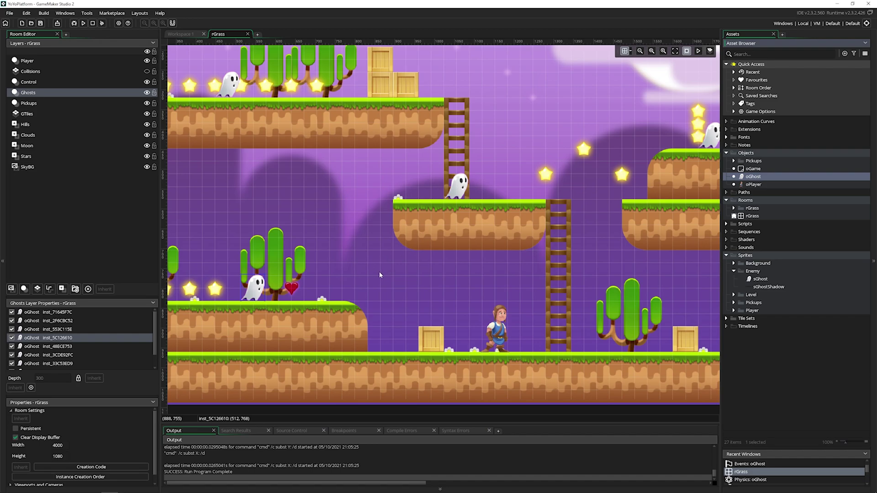
click(290, 285)
middle_drag(290, 285, 330, 284)
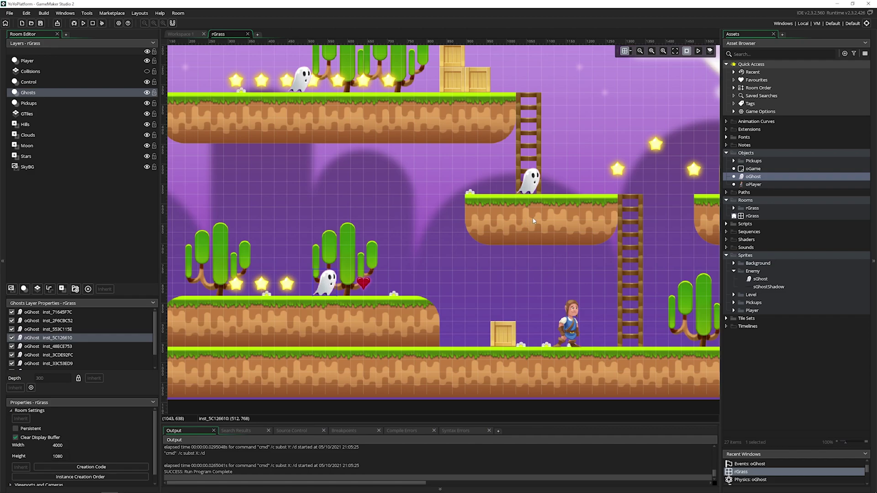
ctrl+scroll(508, 245, down, 3)
middle_drag(483, 264, 335, 238)
middle_drag(630, 264, 503, 256)
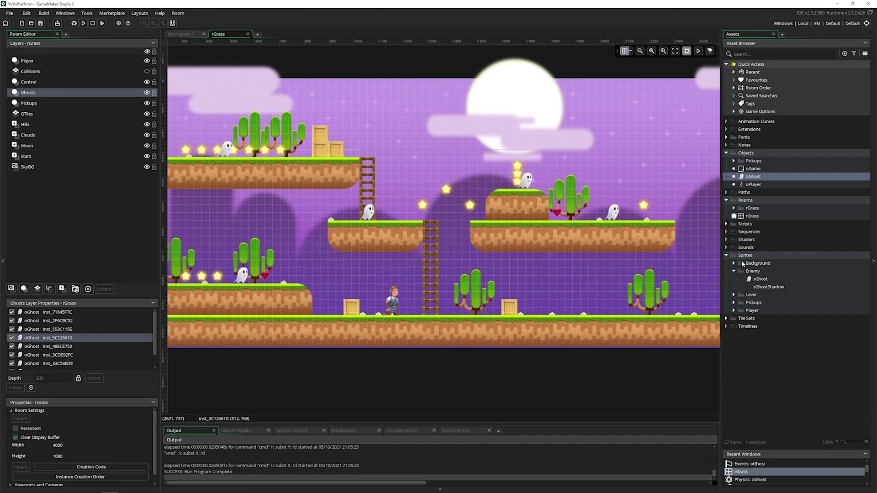
ctrl+scroll(402, 265, up, 3)
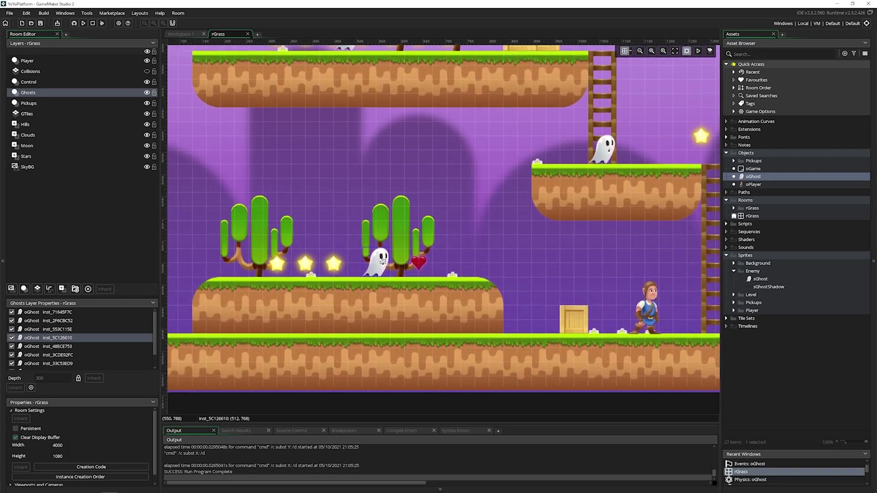
Step: Give this ghost instance the creation code image_blend = c_aqua; and run the game
double_click(382, 261)
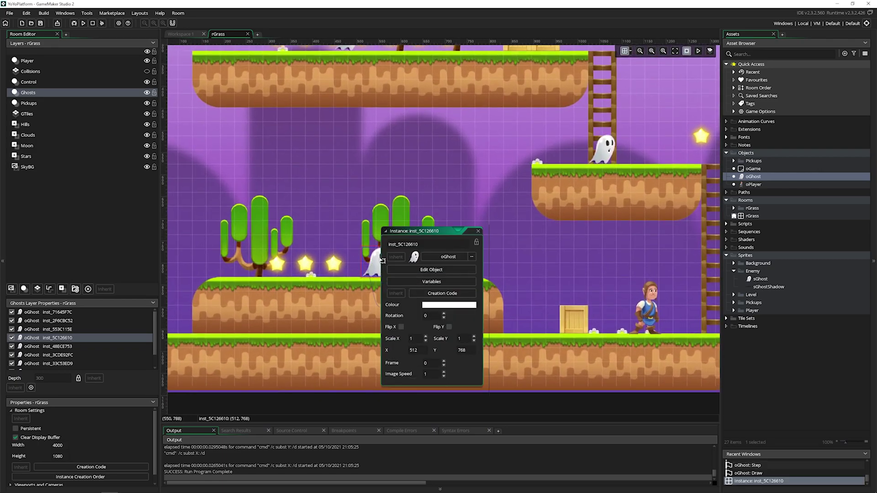
click(442, 293)
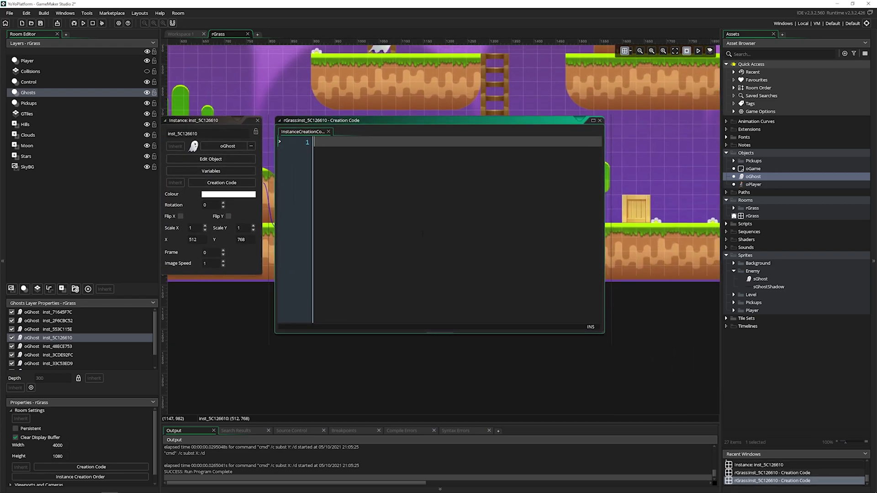
text(image_blend = )
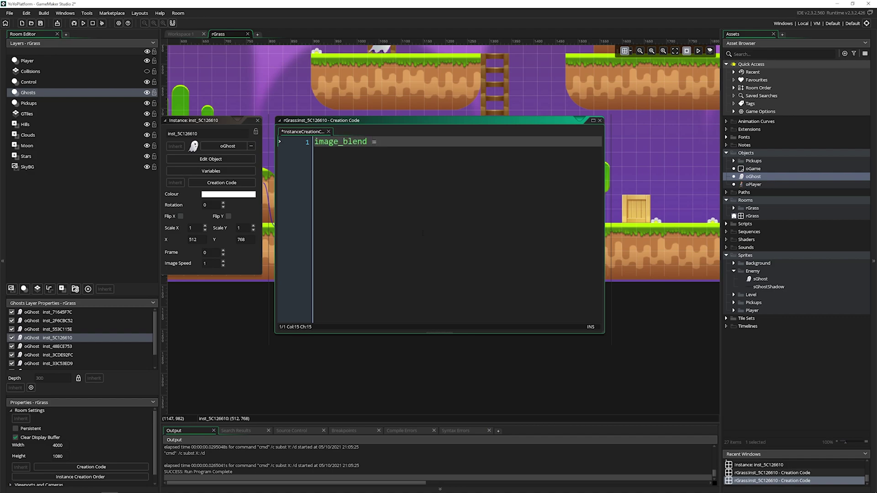
text(c_aqua;)
drag(415, 142, 315, 141)
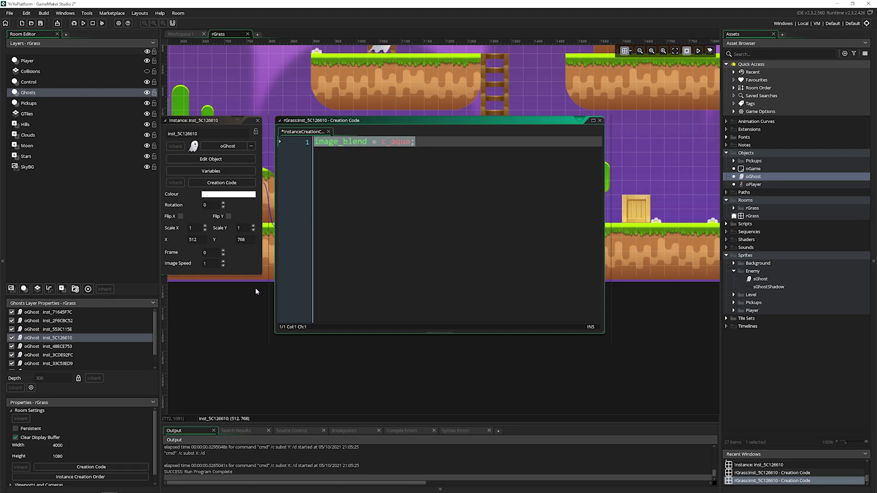
middle_drag(256, 288, 358, 298)
click(398, 293)
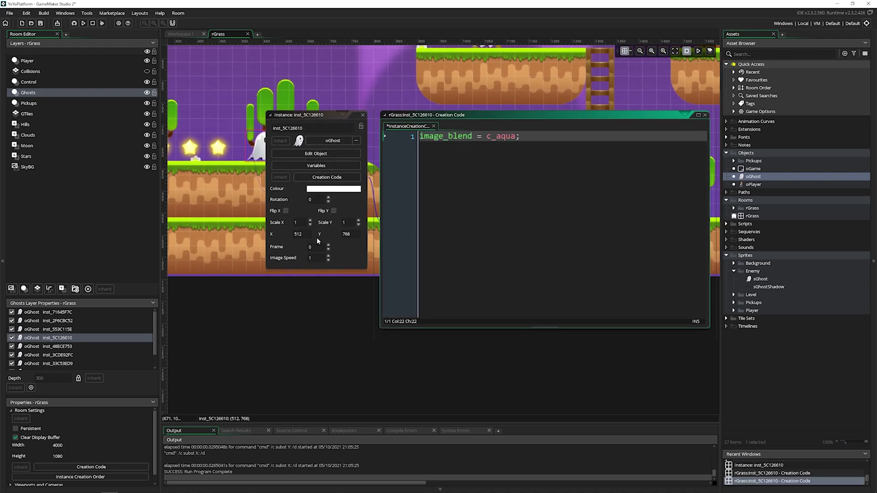
key(F5)
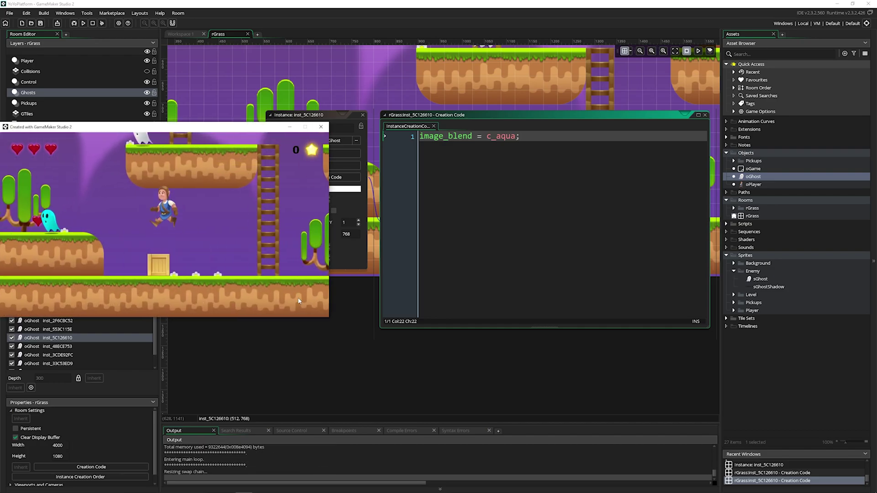
Step: Stop the running game and close the ghost's instance and code windows
key(Left)
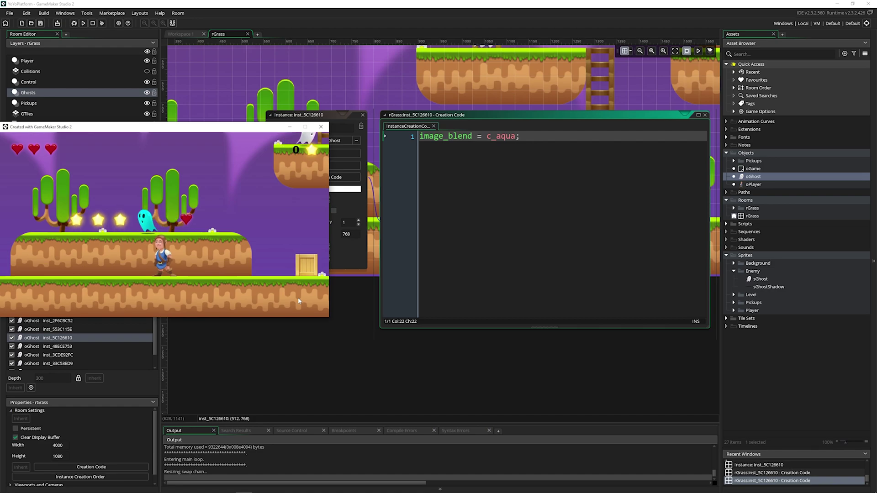
click(321, 126)
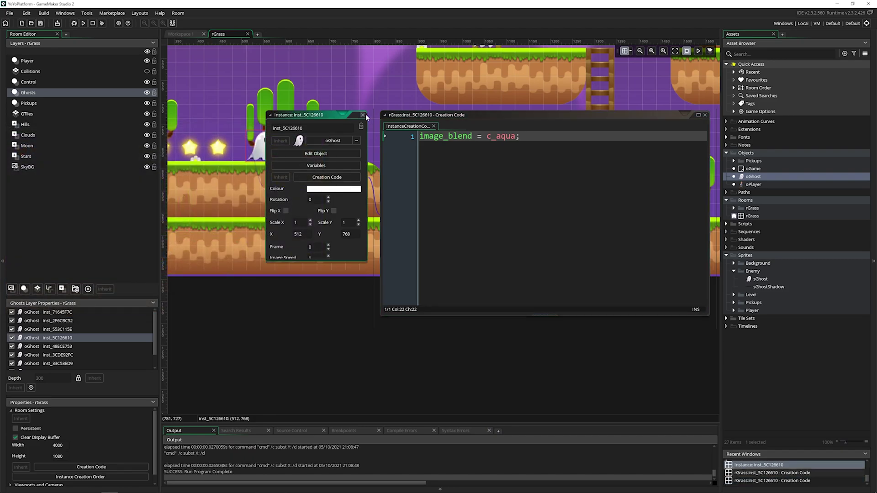
click(363, 114)
Step: Select the ghost on the middle platform and switch to oGhost's Workspace 1
middle_drag(432, 132, 408, 258)
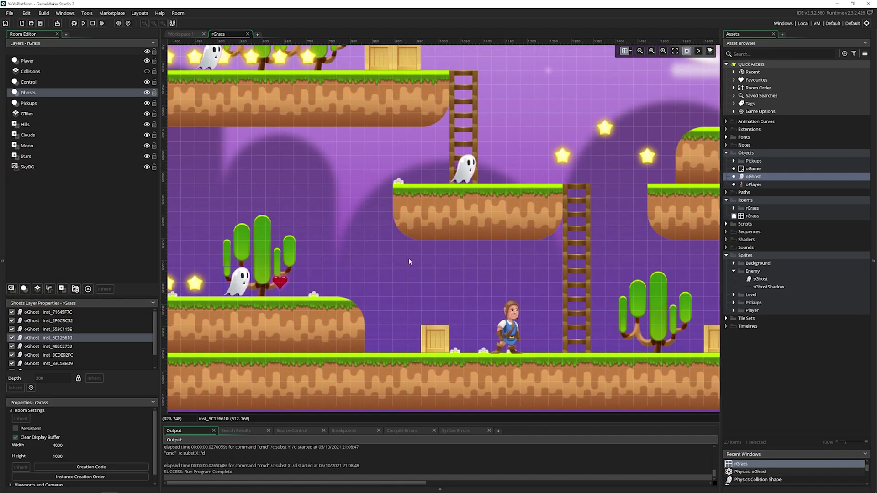
scroll(412, 251, down, 3)
click(751, 169)
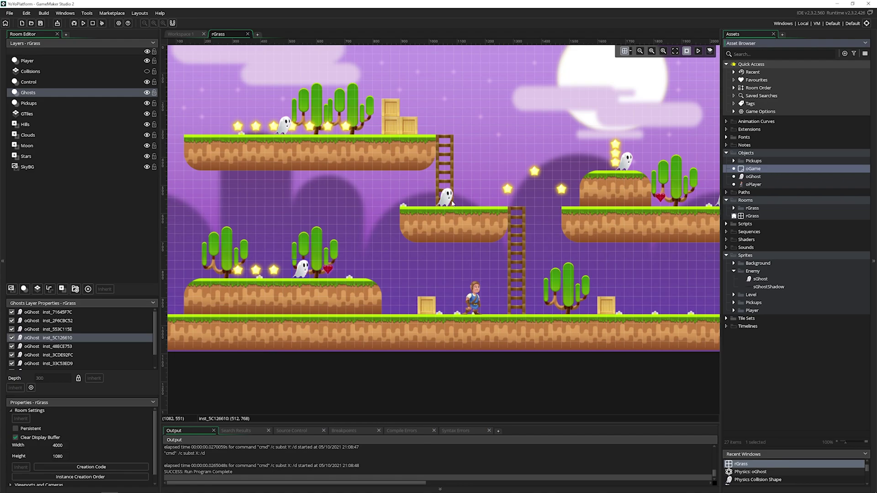
click(452, 201)
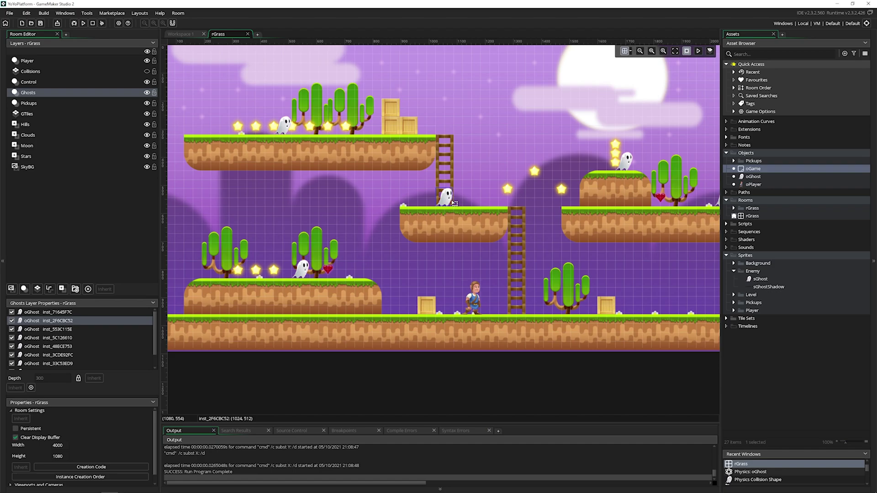
click(183, 34)
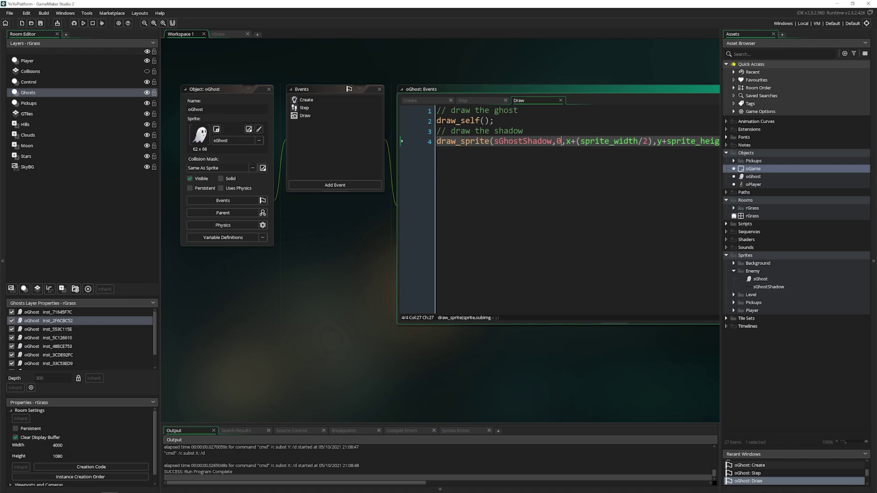
Step: View oGhost's Create event code, then return to the rGrass room
click(306, 100)
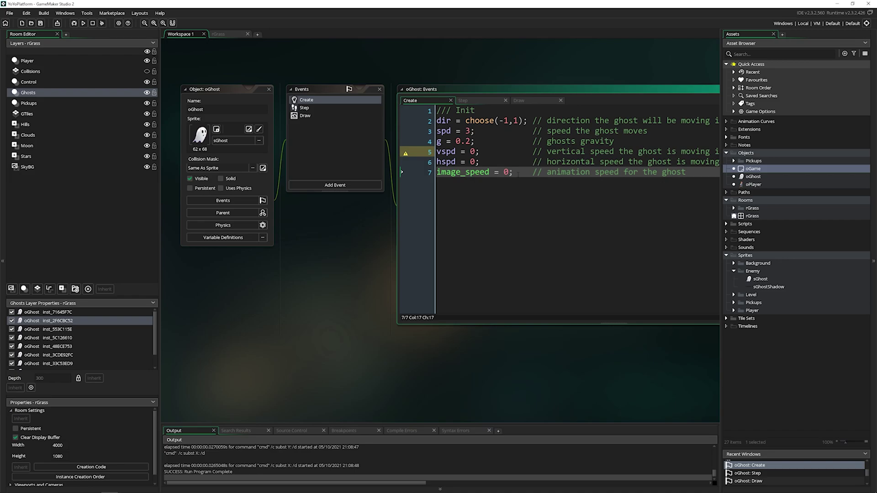
click(80, 320)
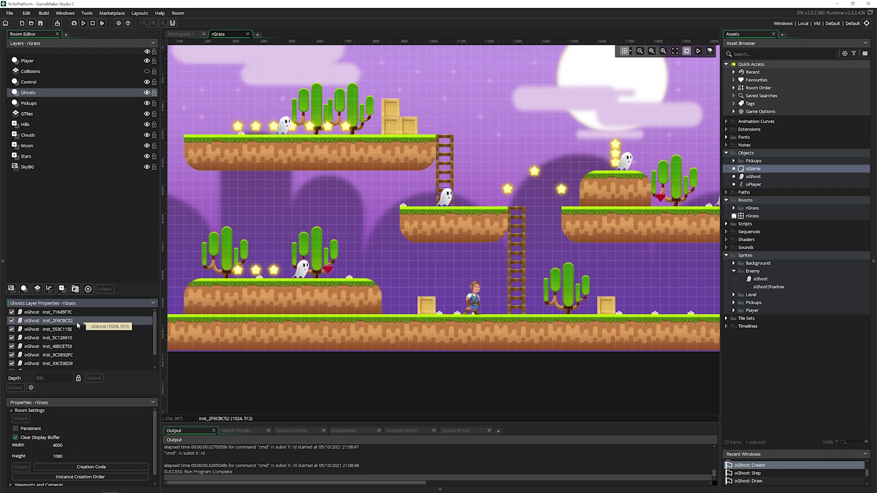
Step: On Workspace 1, collapse the Room Editor dock and show oGhost's Parent settings
click(183, 35)
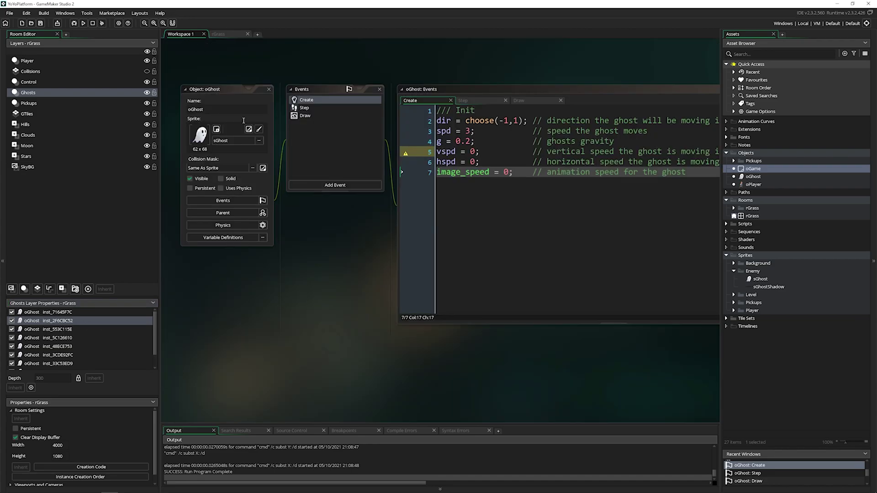
click(3, 143)
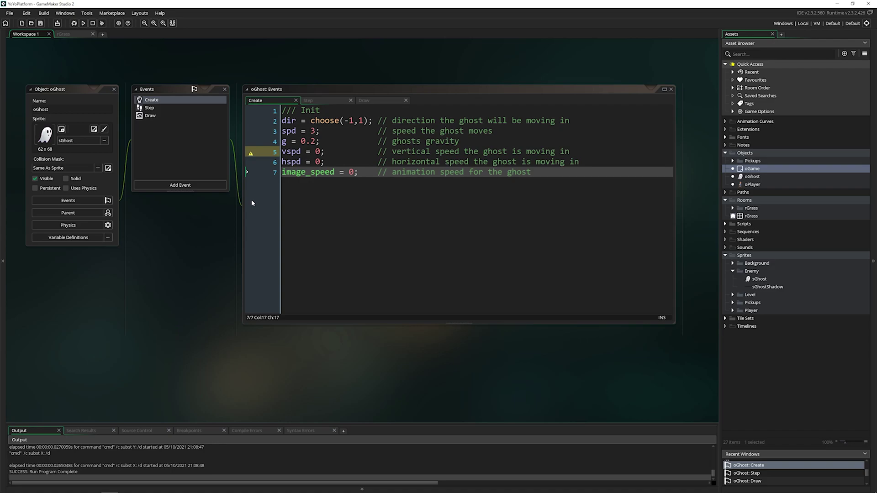
click(90, 216)
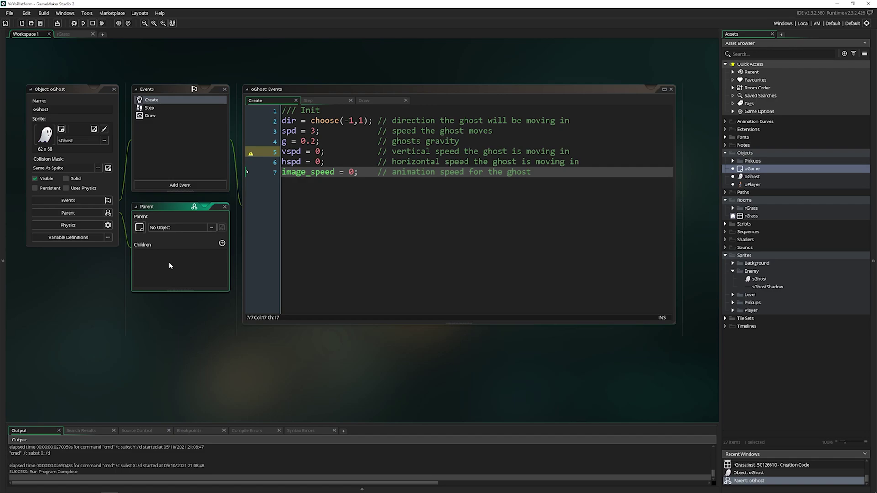
Step: Open oPickupParent from Objects > Pickups and point out its children oStar and oHeart
click(732, 161)
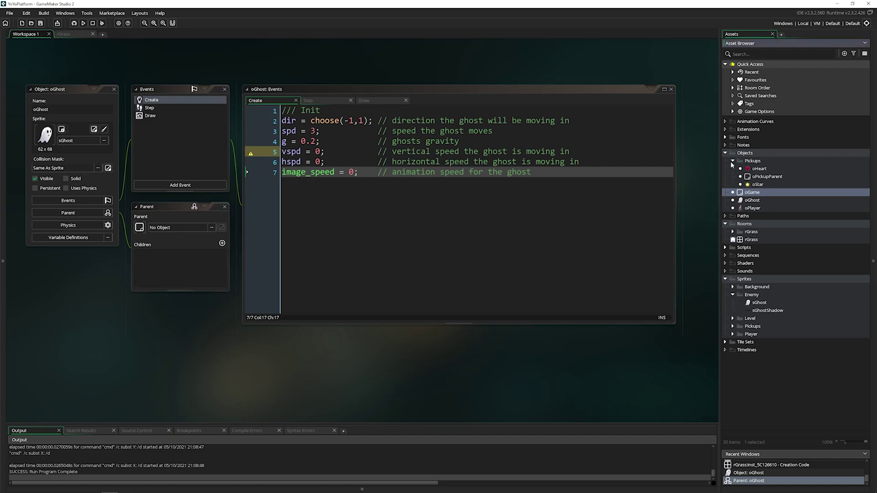
double_click(766, 177)
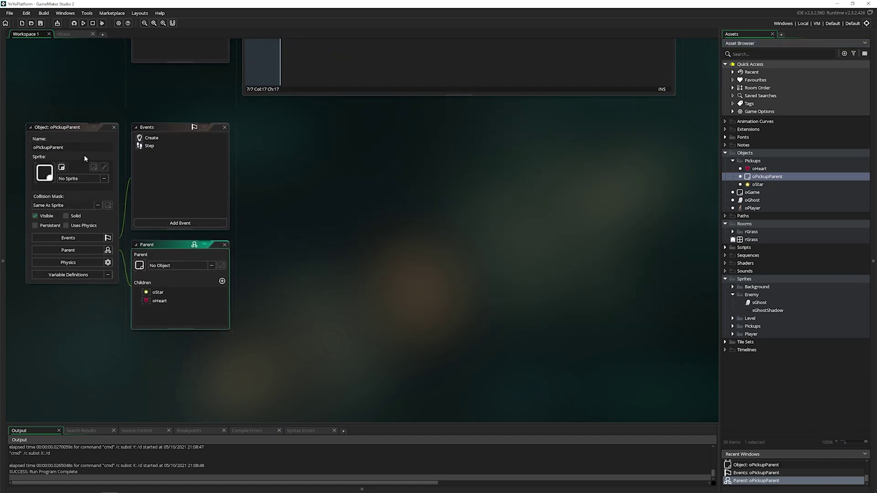
click(174, 293)
click(173, 302)
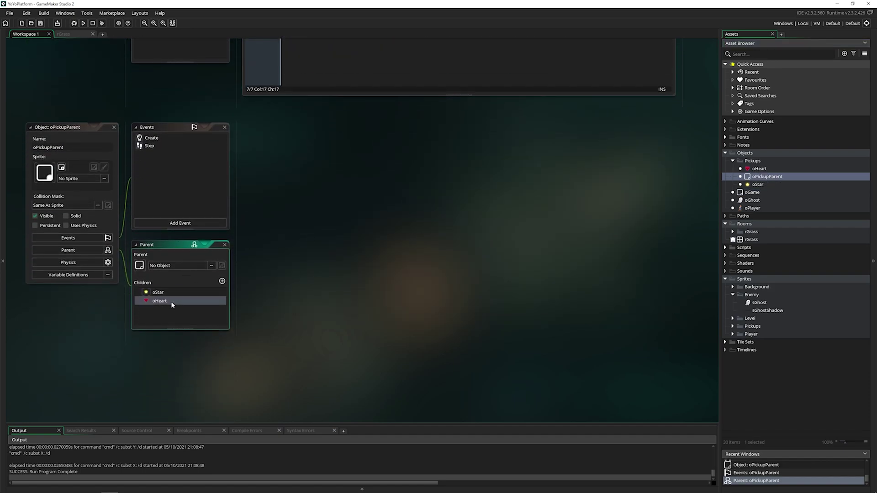
Step: Open oStar, compare its inherited events with oPickupParent's, then return to rGrass
double_click(761, 185)
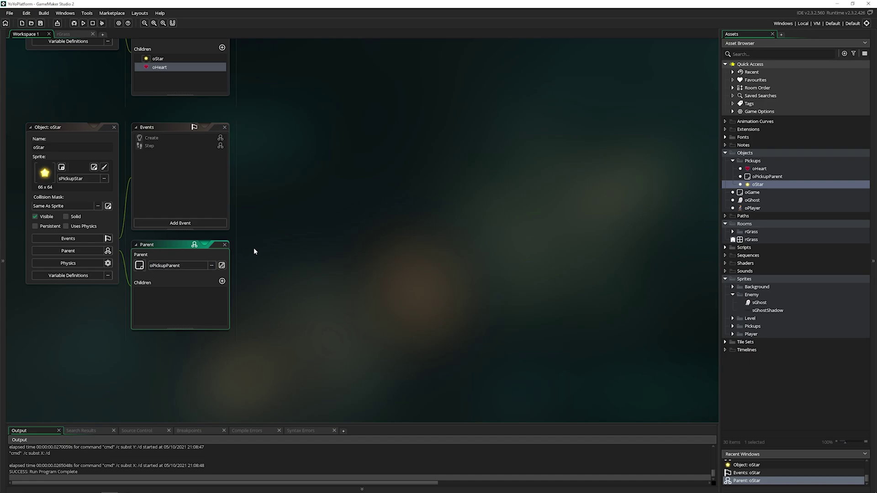
scroll(255, 250, up, 4)
scroll(56, 239, down, 2)
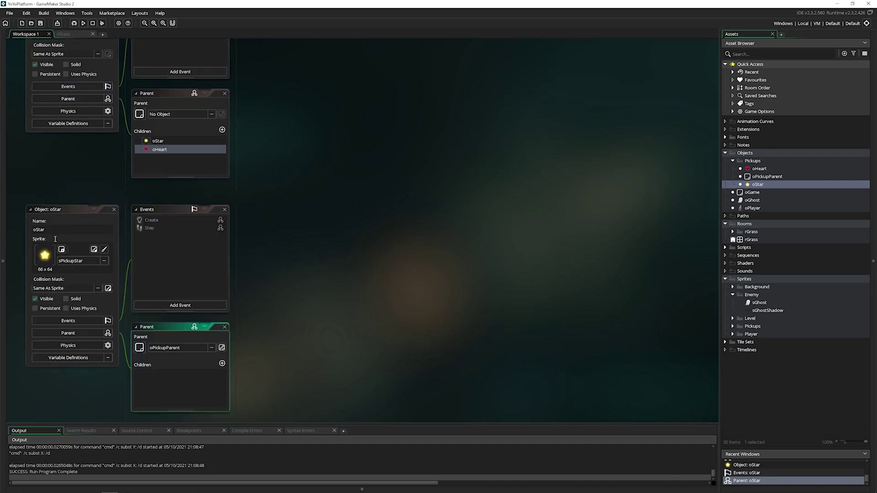
scroll(301, 244, up, 2)
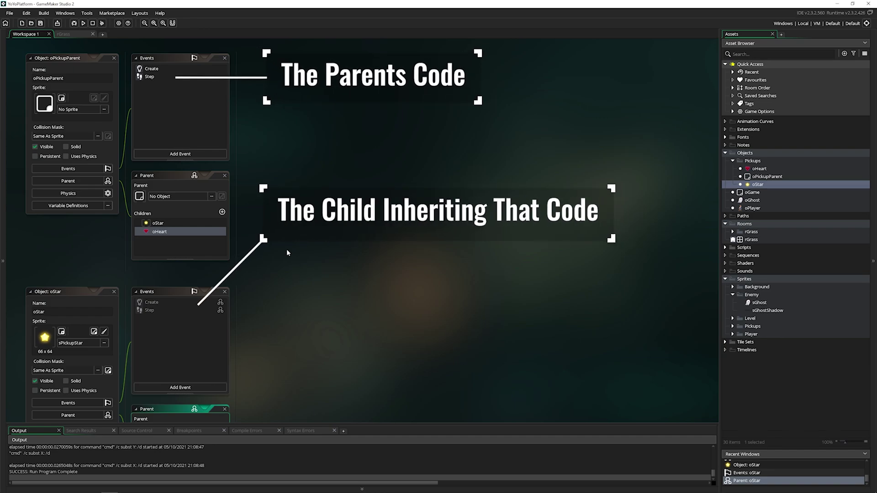
click(77, 301)
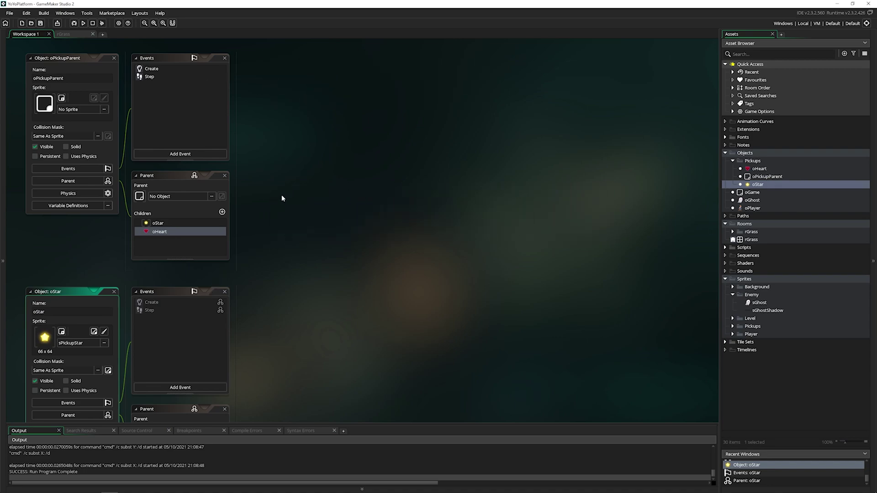
click(71, 57)
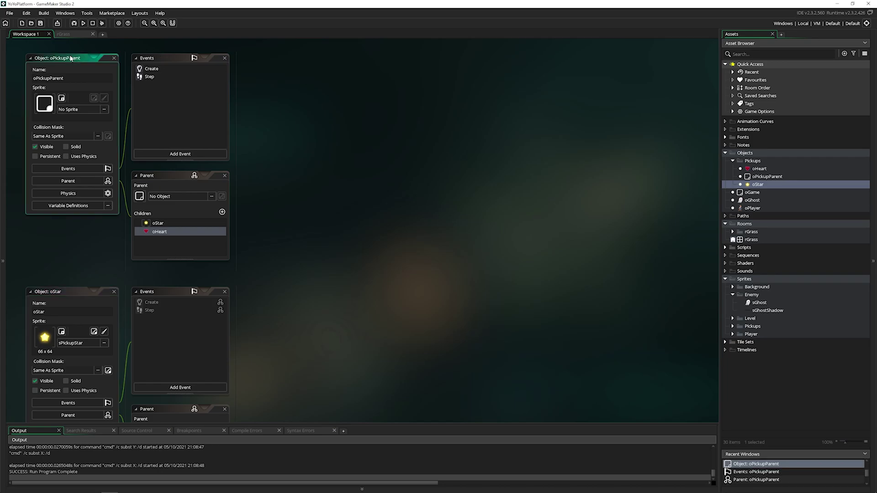
click(68, 36)
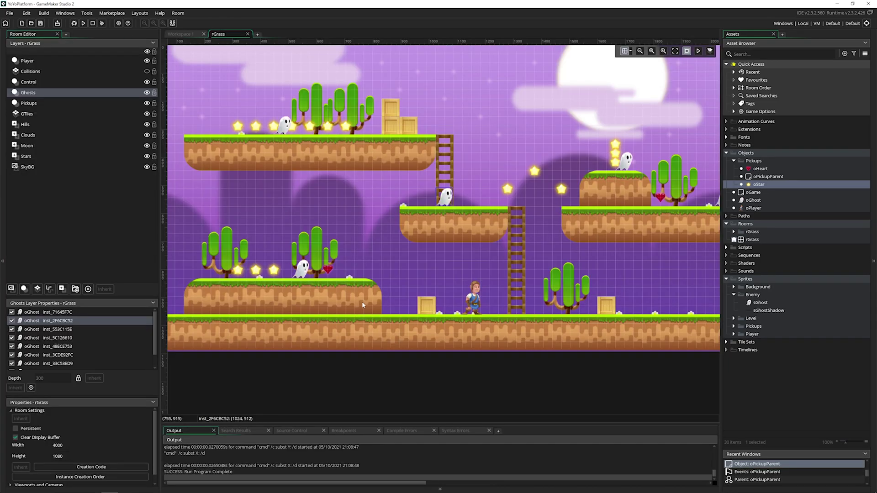
Step: Build and run the game to test the pickups
scroll(438, 270, up, 3)
scroll(435, 261, up, 1)
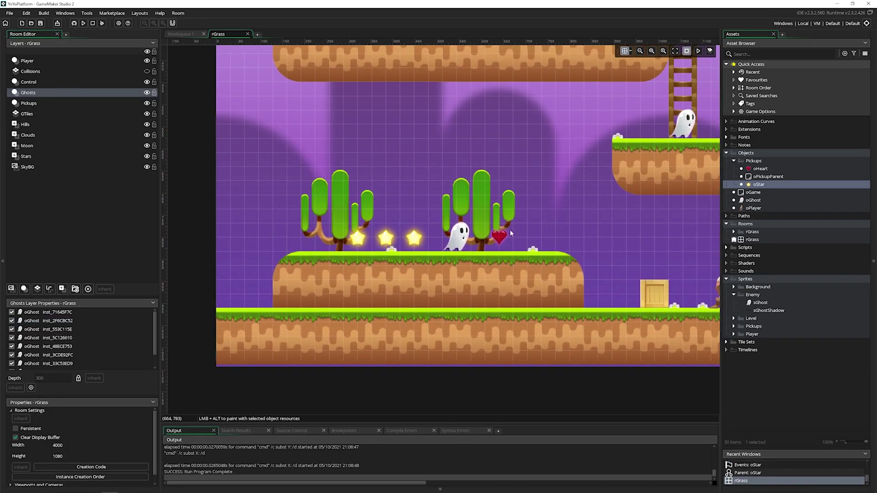
scroll(478, 282, down, 1)
scroll(522, 244, up, 1)
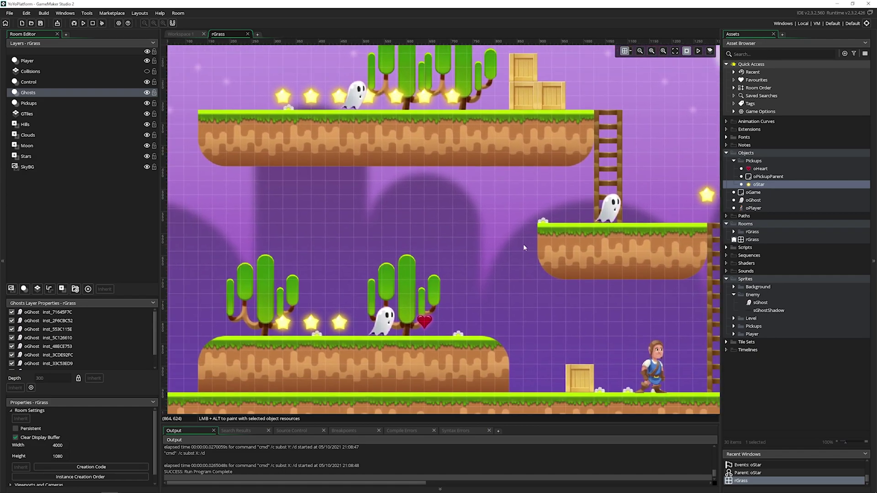
key(F5)
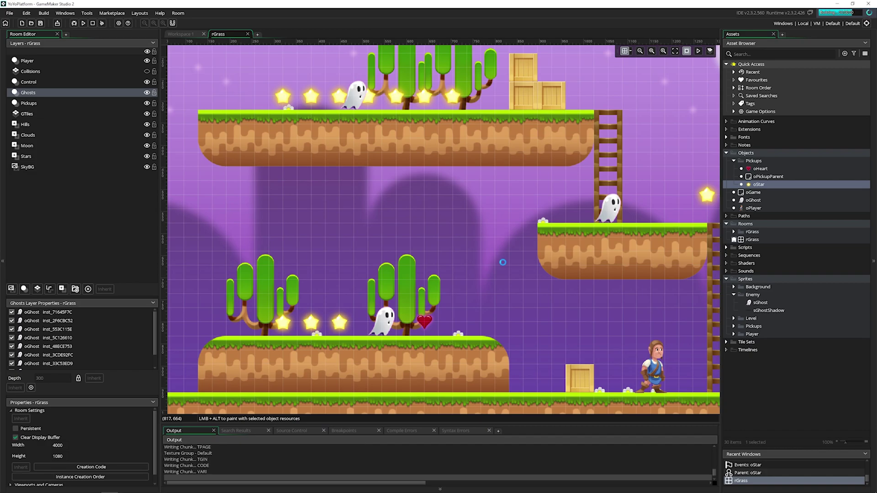
Step: Collect stars and a heart for a score of 2, then close the game
key(Left)
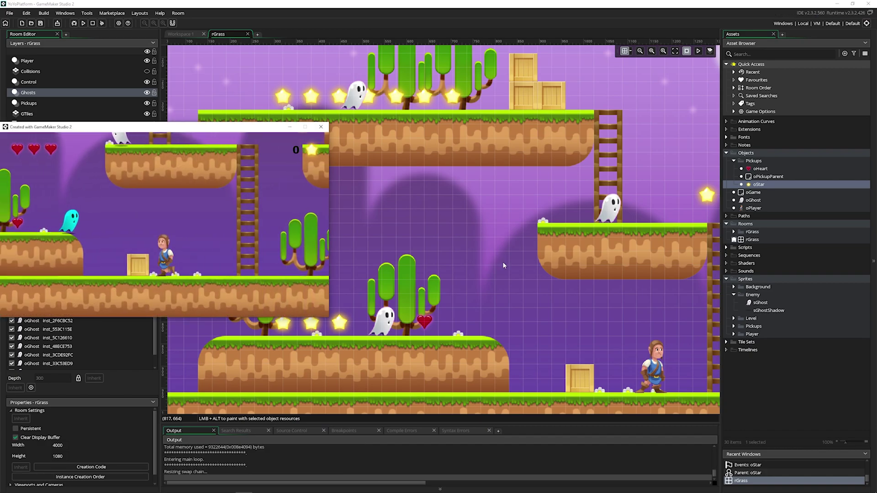
key(Left)
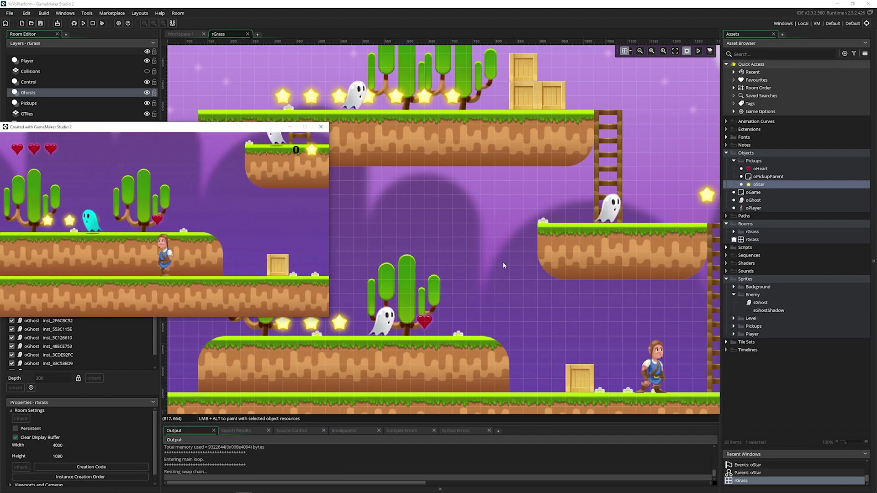
key(space)
key(Left)
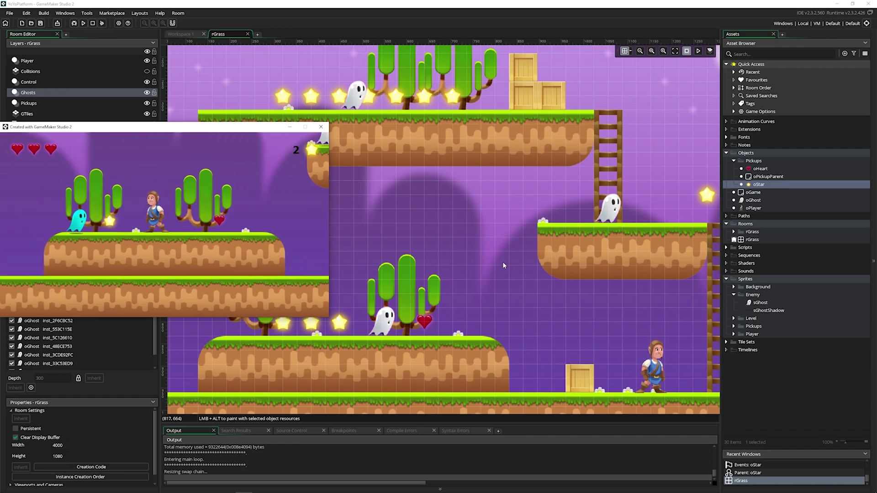
key(Right)
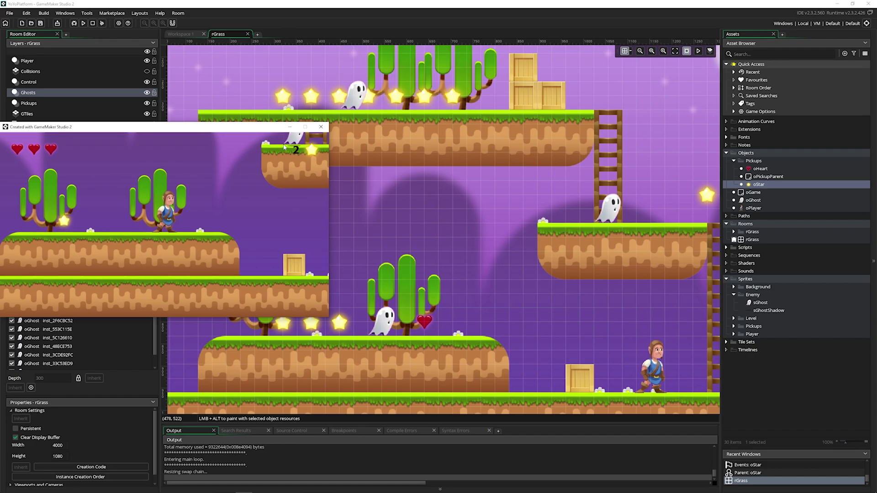
click(320, 127)
click(182, 34)
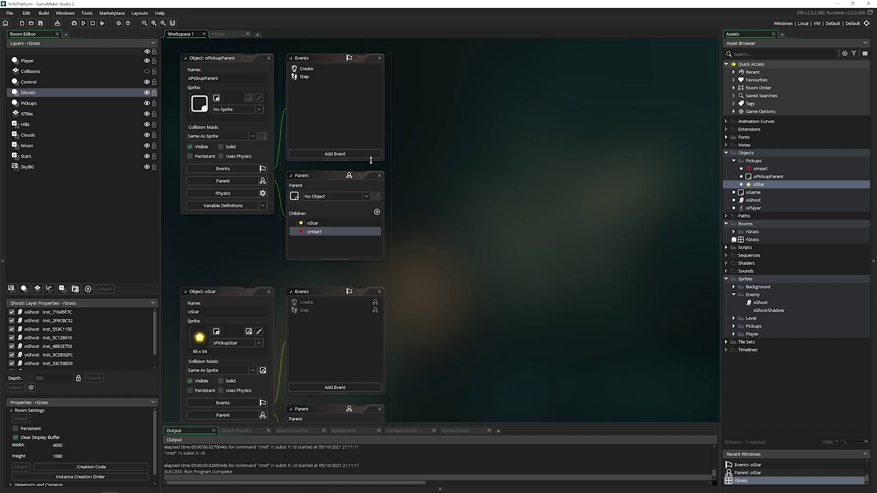
Step: Hide the side panels and open oPickupParent's Create and Step event code
key(F12)
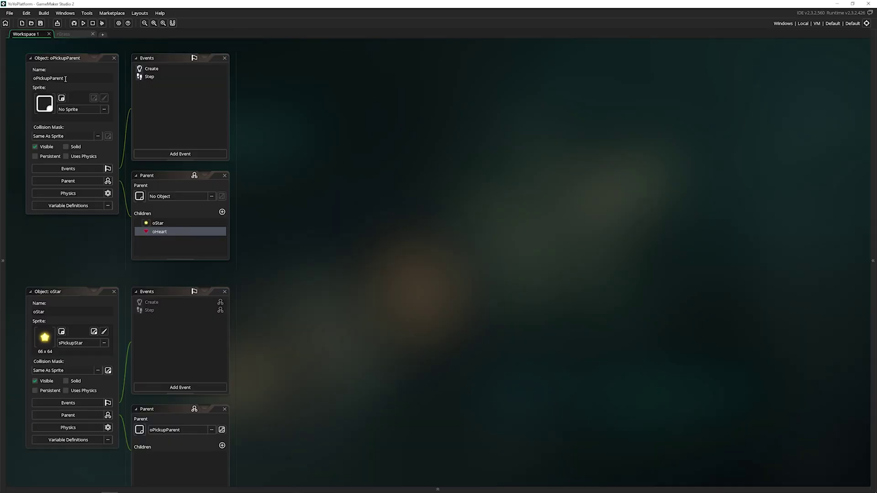
drag(66, 78, 32, 78)
double_click(150, 69)
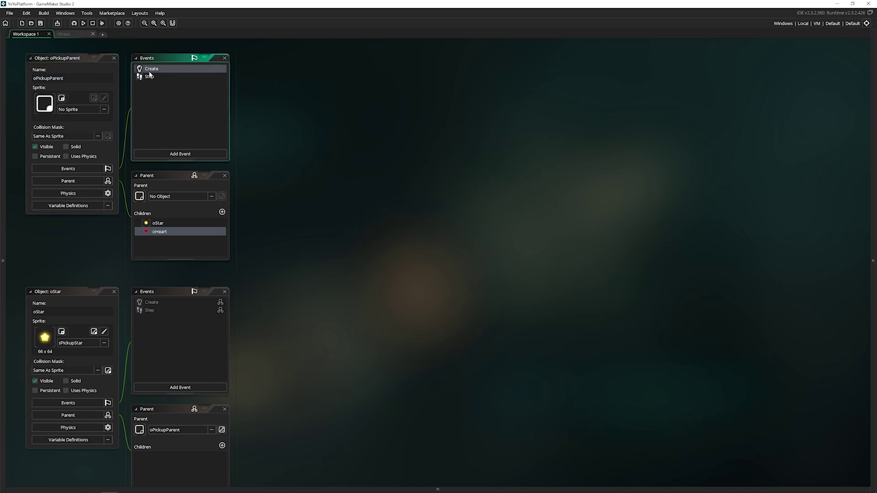
double_click(161, 79)
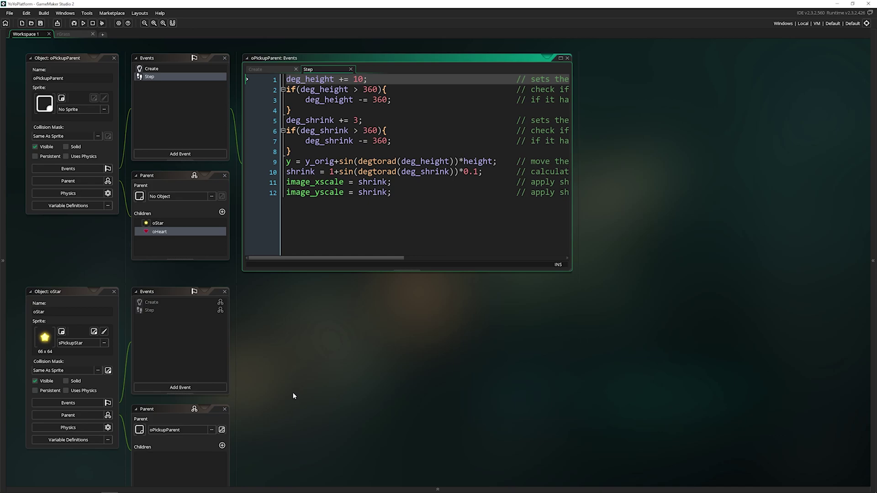
scroll(294, 396, down, 3)
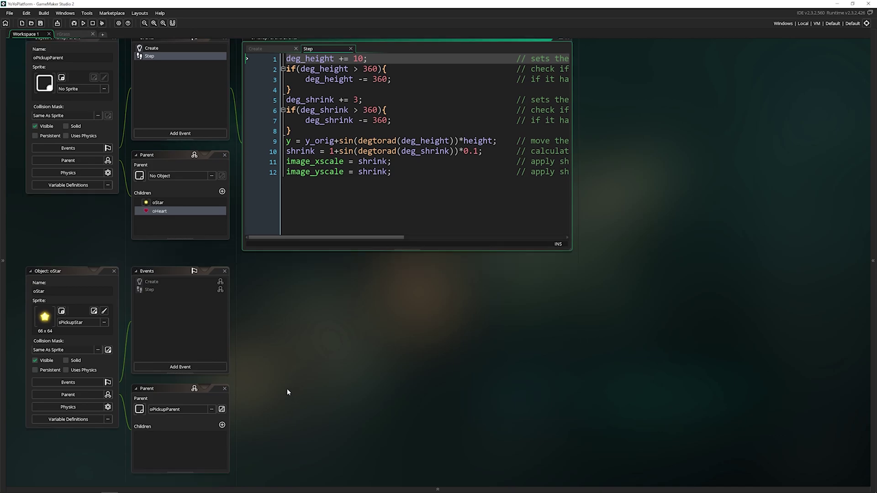
Step: Open oStar's inherited Create and Step events and step through the Step code
double_click(179, 241)
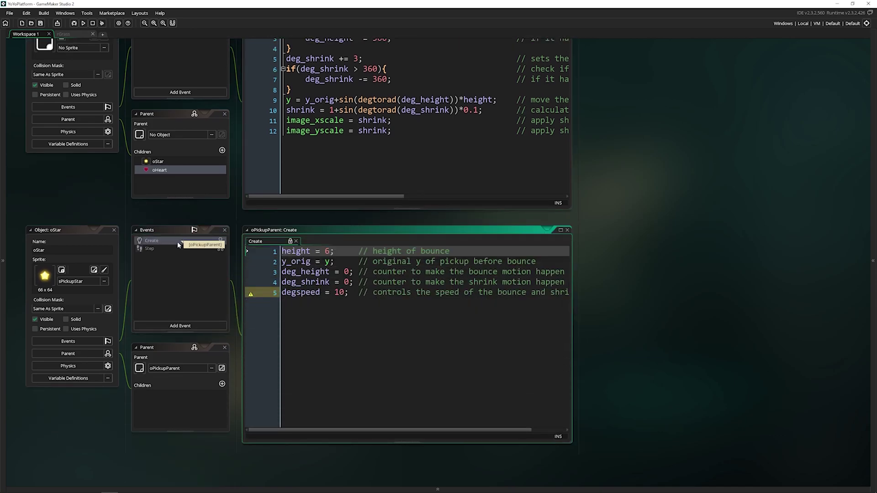
double_click(170, 250)
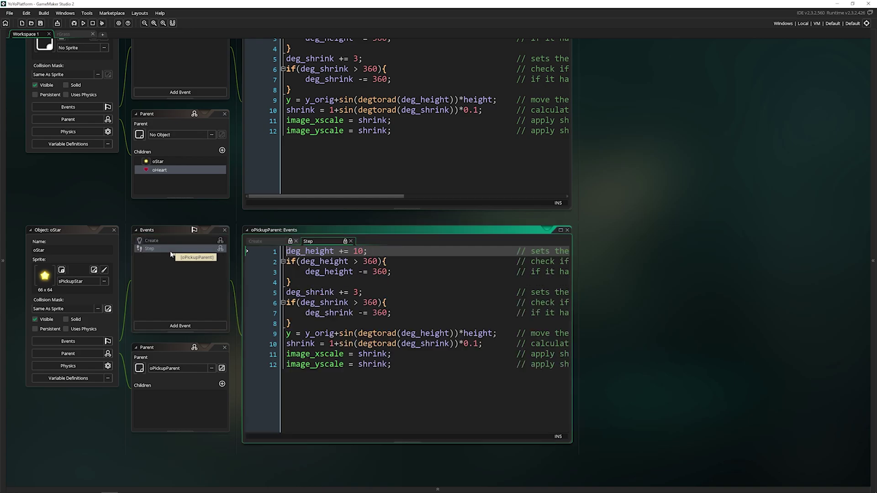
click(77, 236)
click(388, 251)
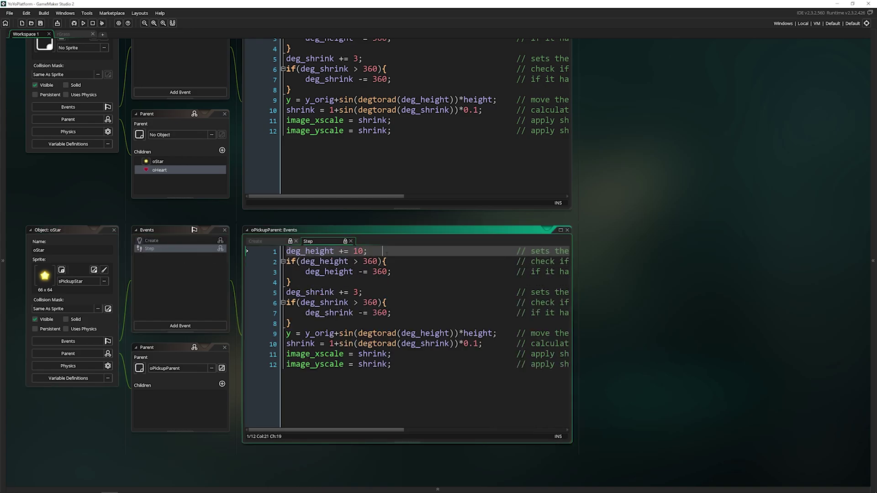
key(Down)
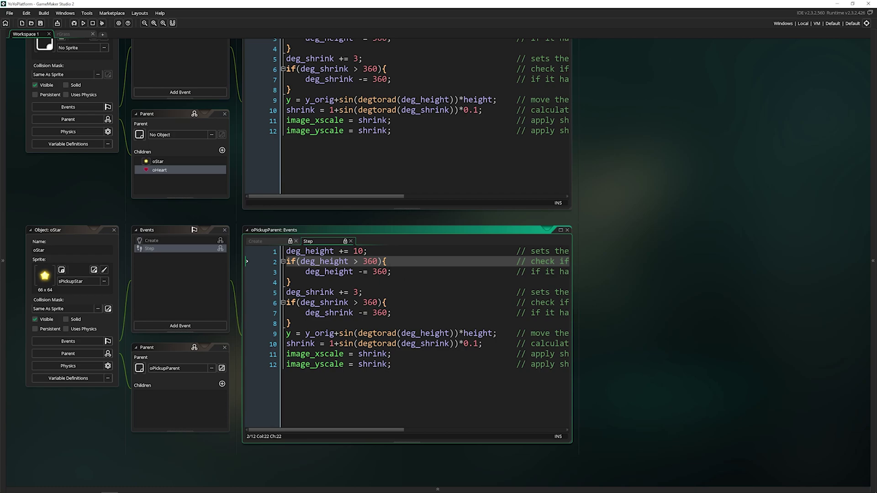
click(401, 302)
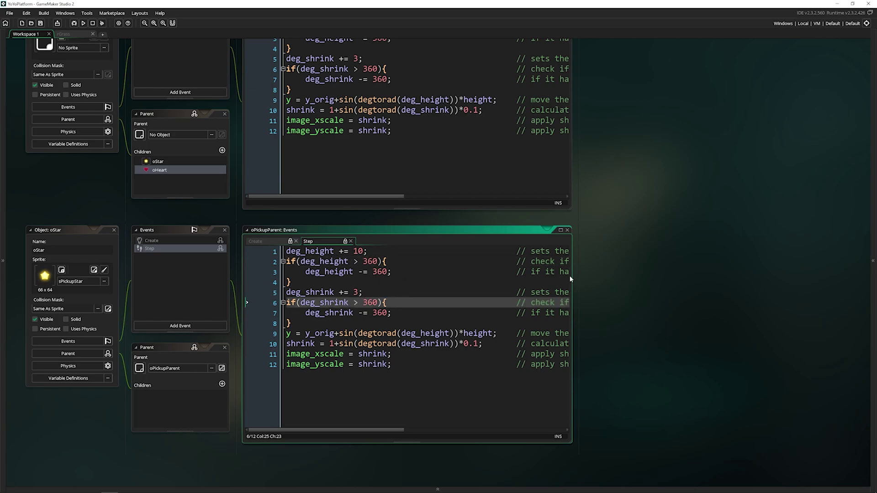
Step: Widen the Step code window to show full comments and pick oStar's inherited Create event
drag(570, 279, 748, 280)
scroll(638, 167, up, 2)
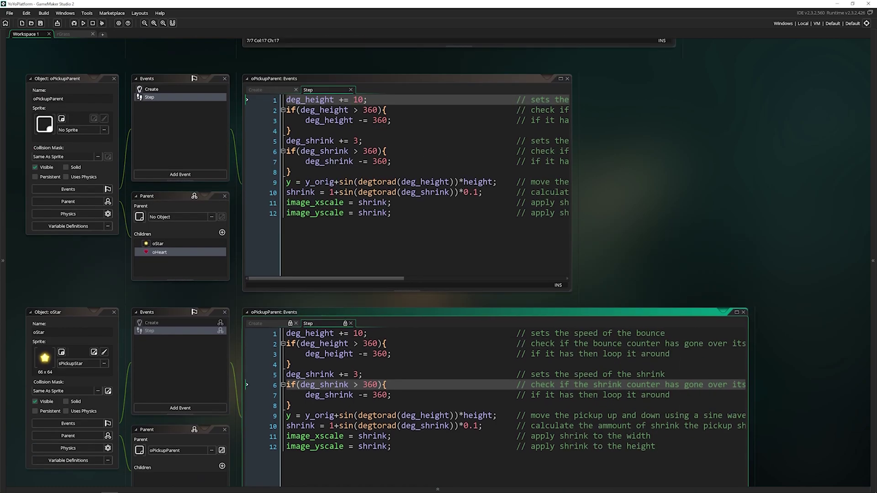
click(401, 161)
scroll(240, 259, down, 2)
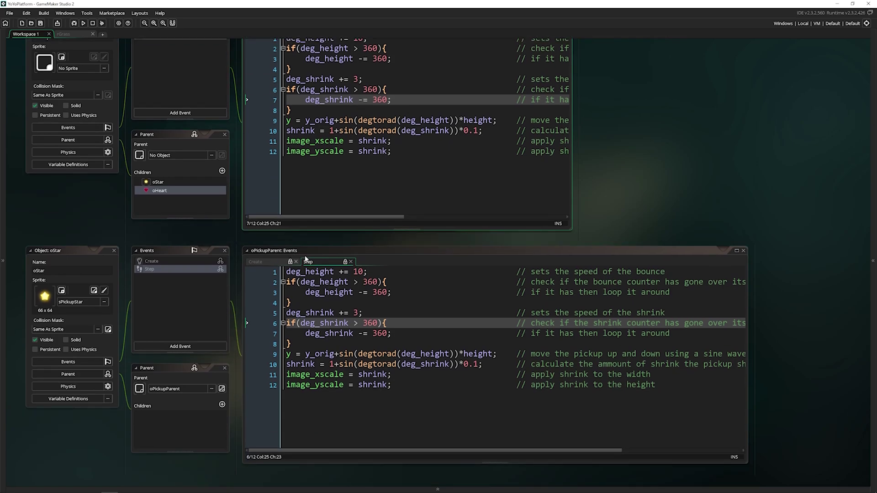
click(218, 261)
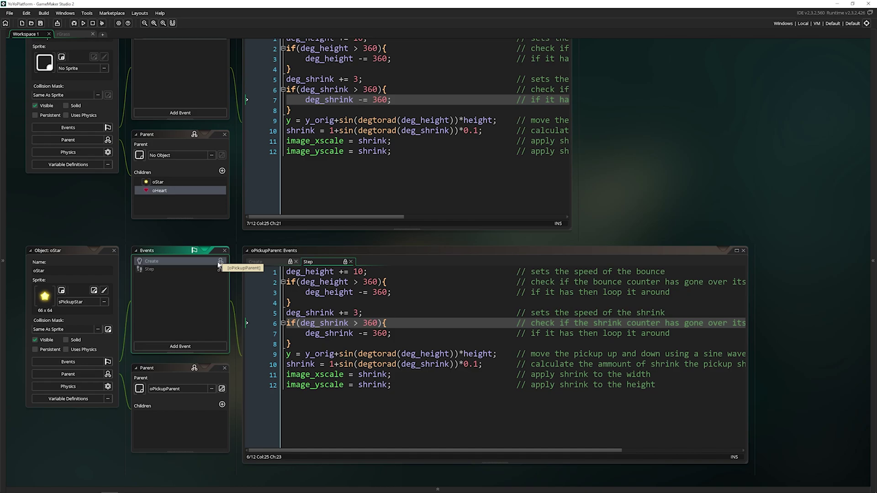
right_click(181, 261)
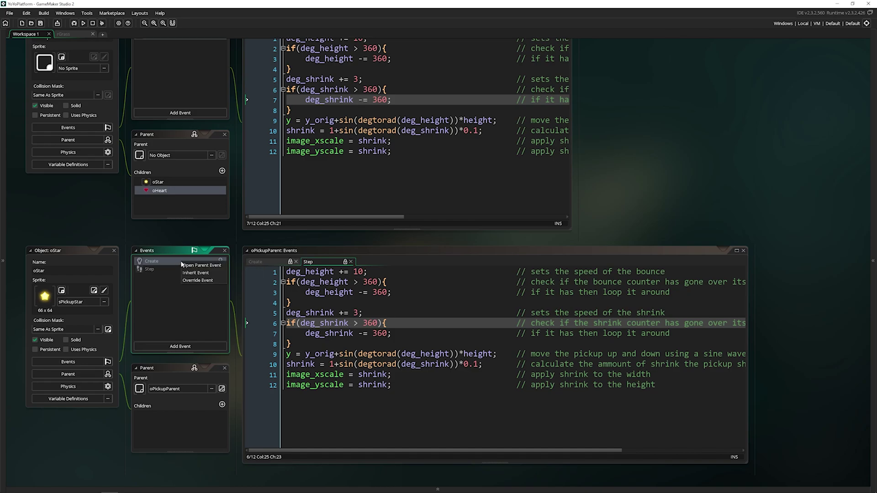
Step: Override oStar's Create event with its own empty code, then reselect its inherited Step event
click(205, 280)
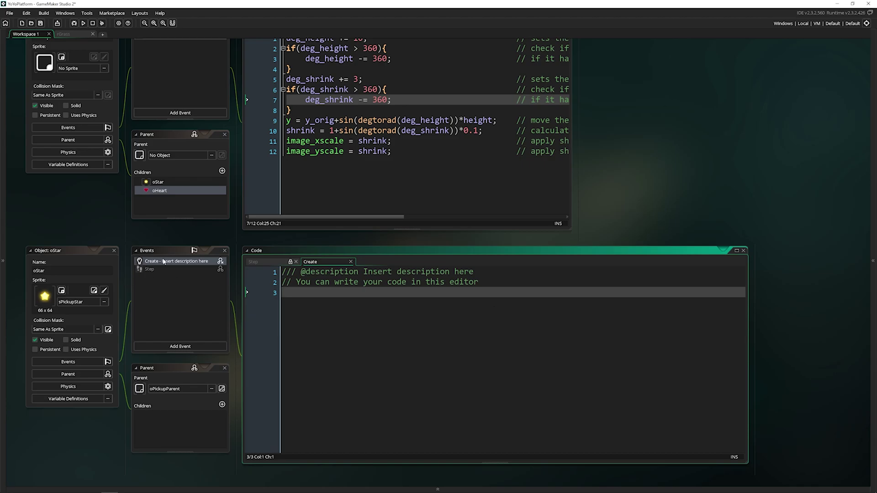
click(175, 277)
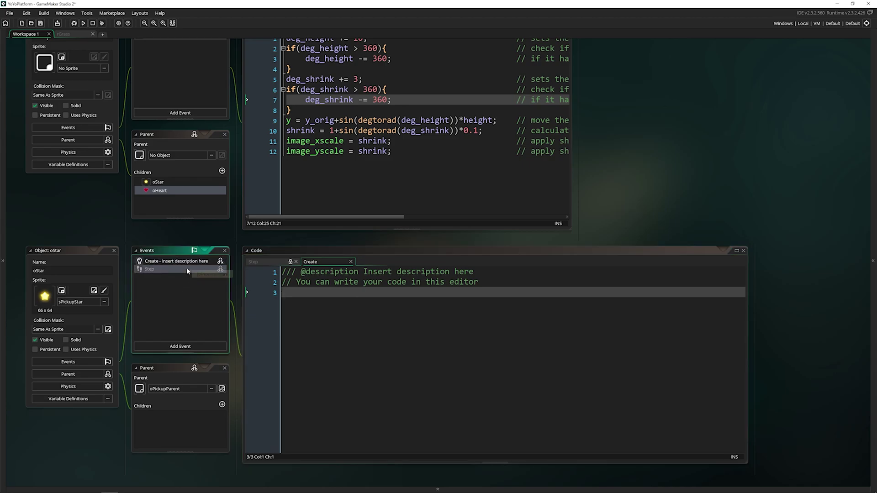
click(186, 270)
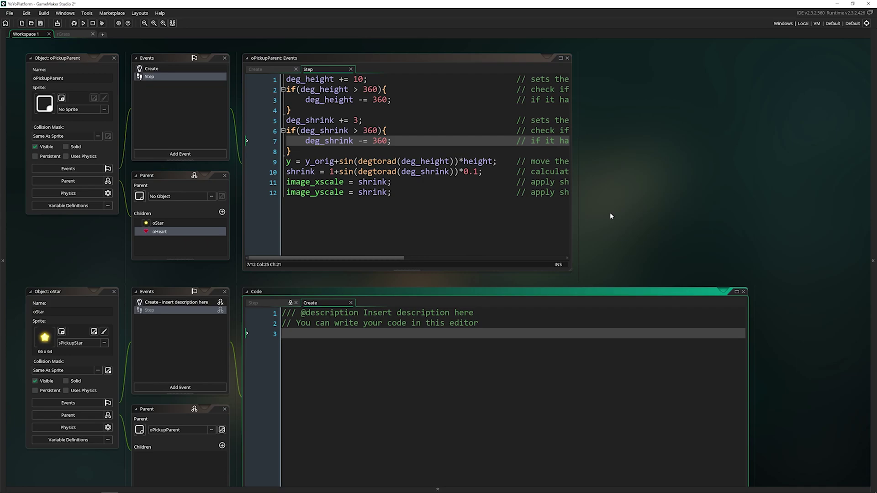
click(71, 77)
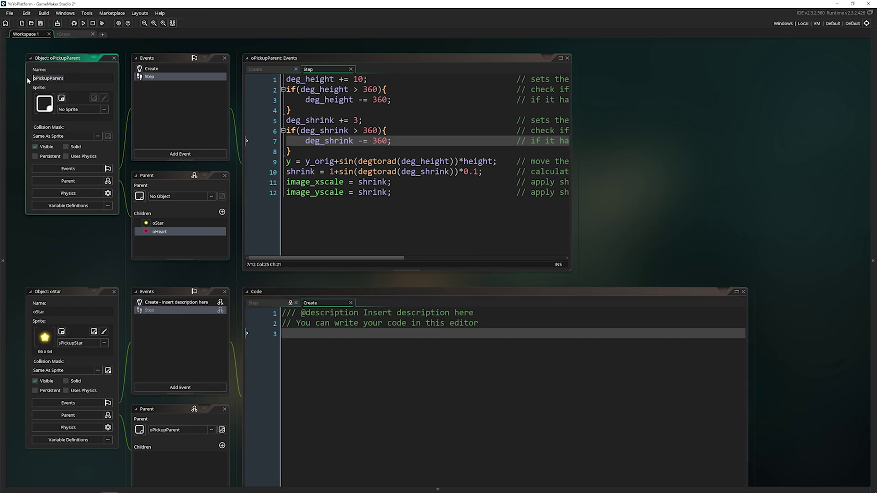
click(73, 78)
click(168, 304)
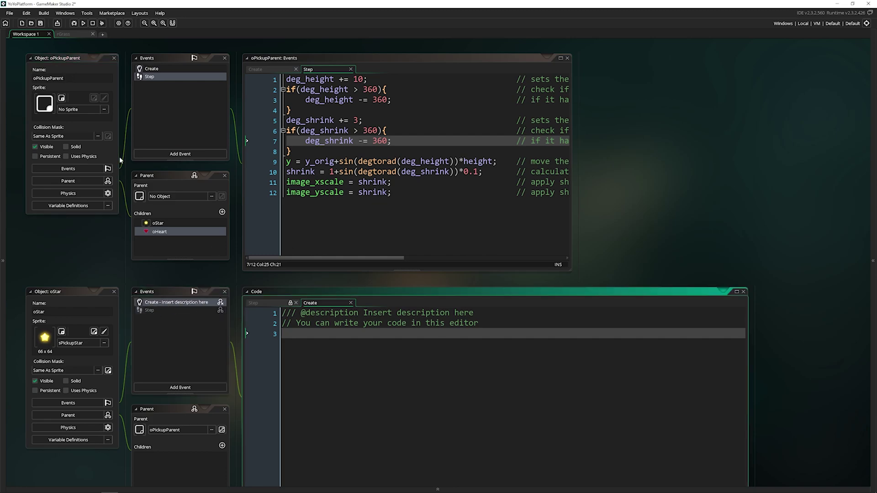
click(71, 78)
drag(71, 78, 33, 78)
click(73, 79)
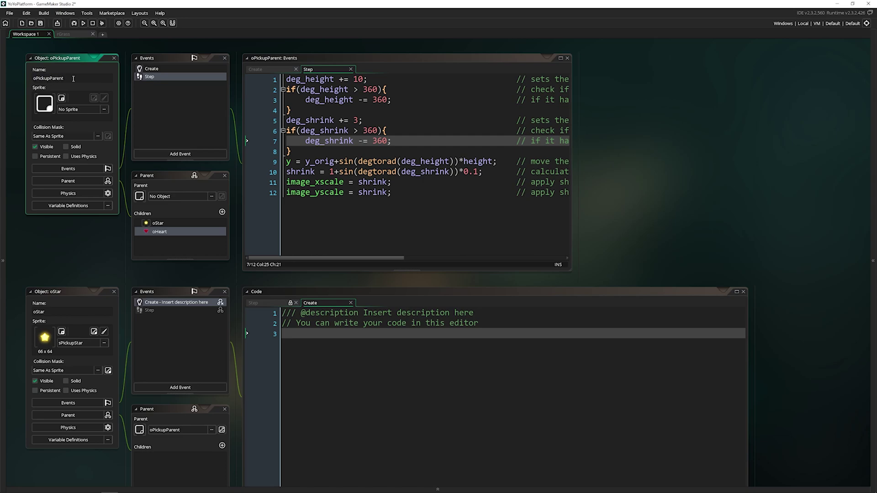
click(74, 304)
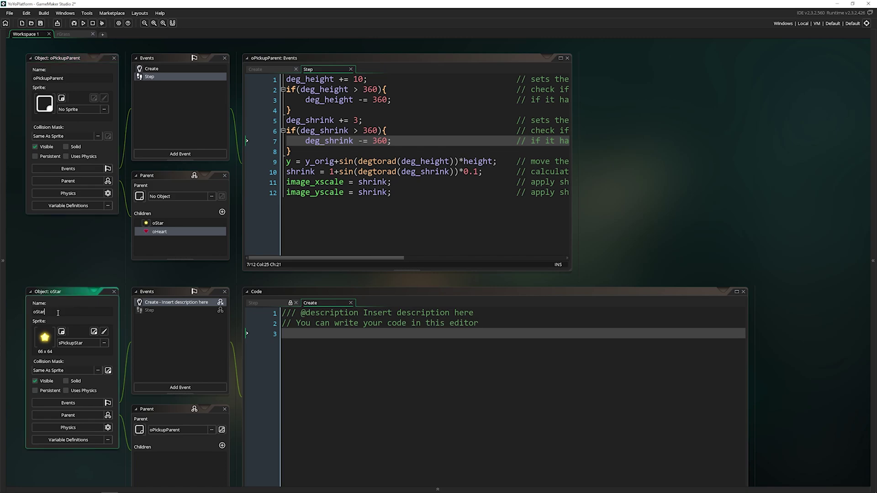
click(91, 272)
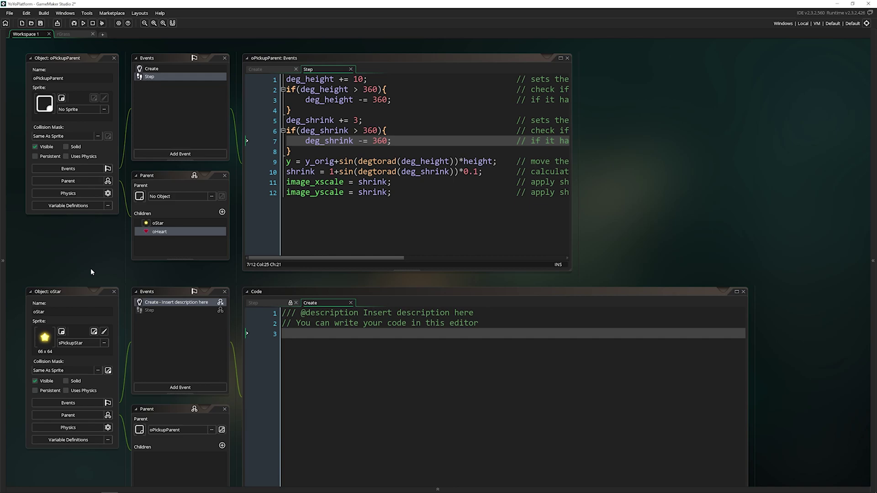
Step: Scroll the workspace up to reveal oGhost's object window and Create code
scroll(602, 231, up, 5)
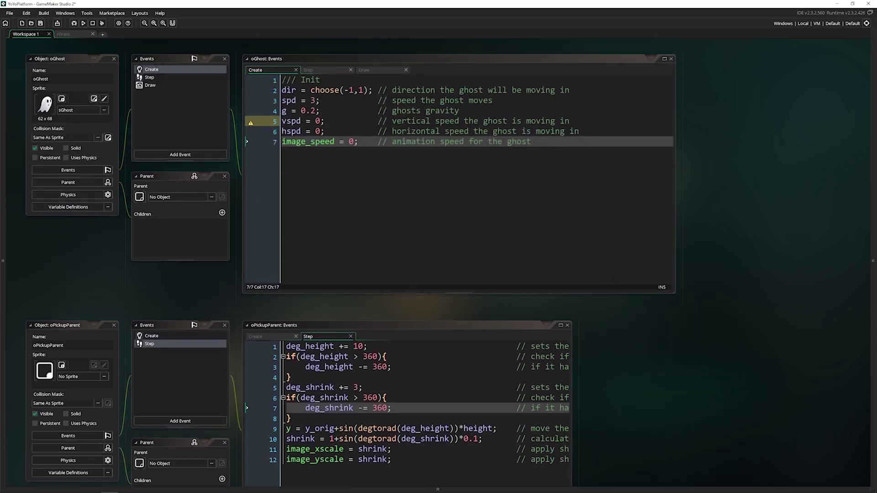